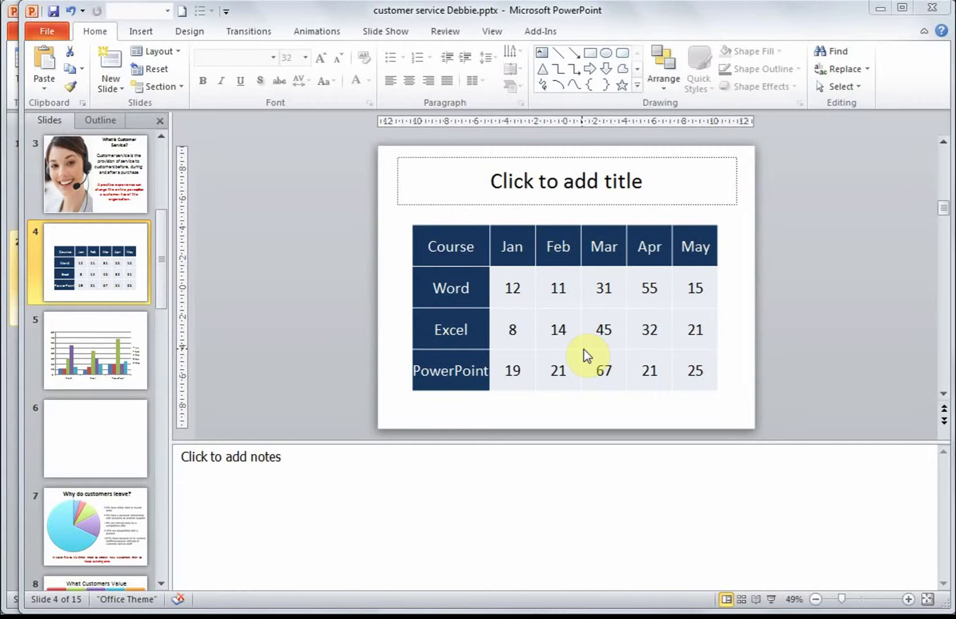
Show slide 5 and inspect its column chart's Jan, Mar and May series bars
click(134, 321)
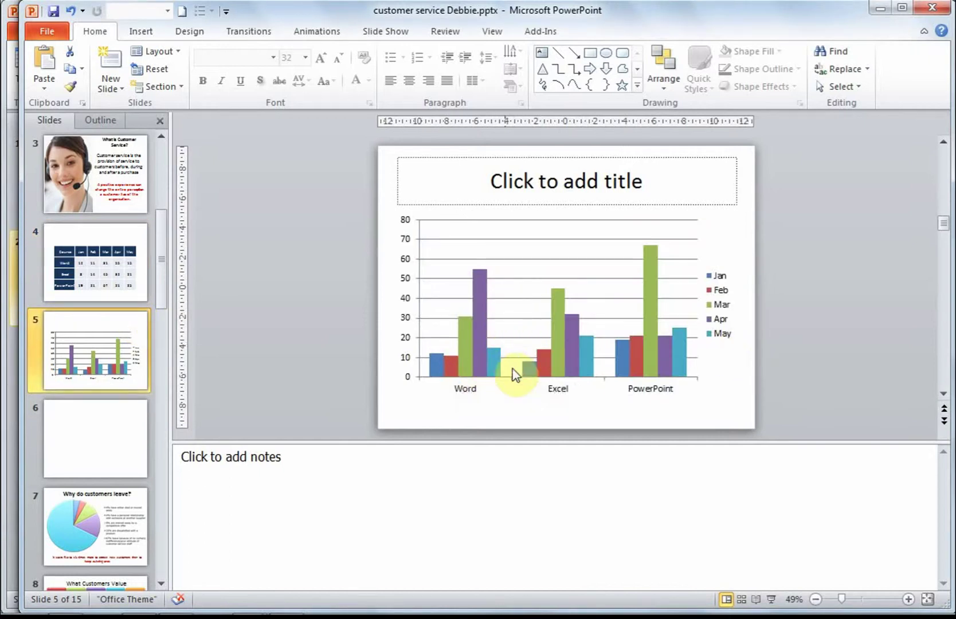
mouse_move(542, 374)
click(441, 370)
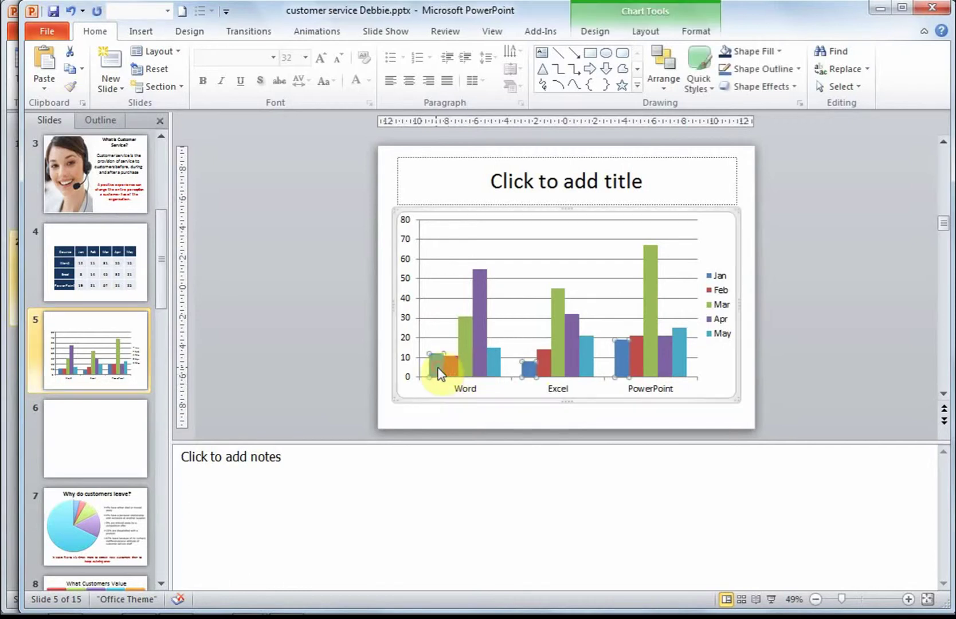
click(467, 360)
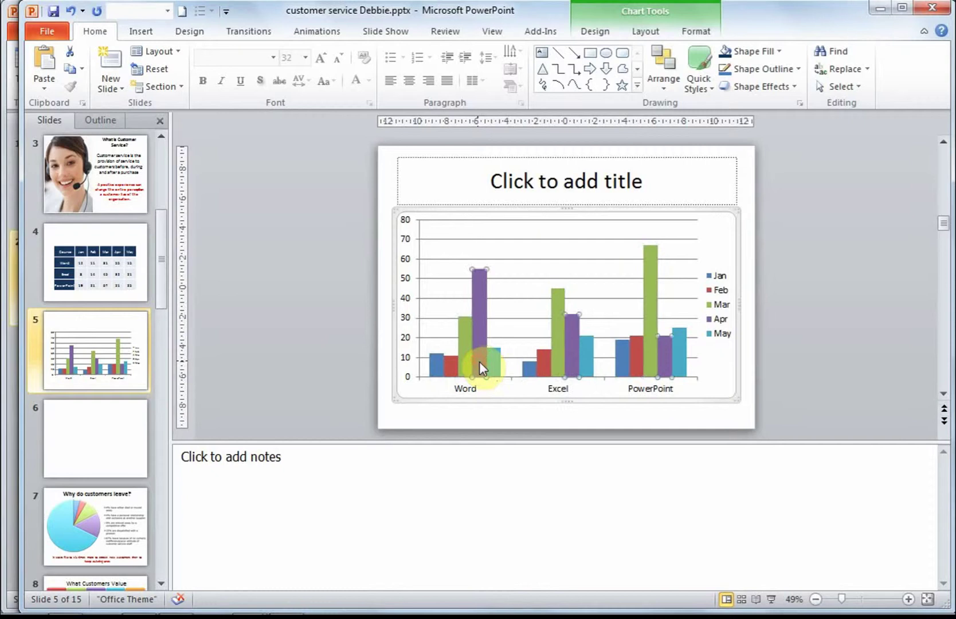
click(494, 366)
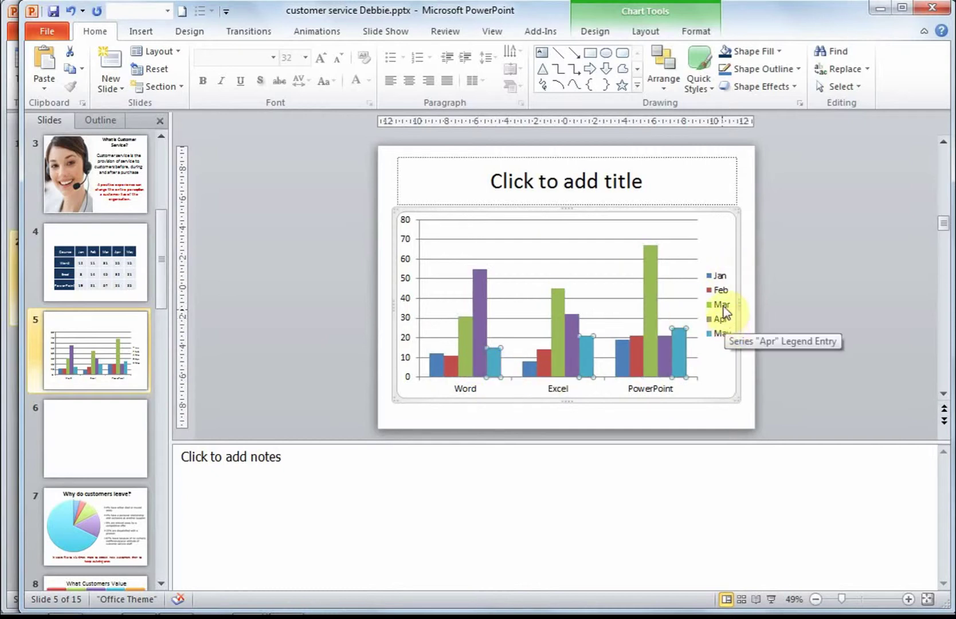
click(433, 372)
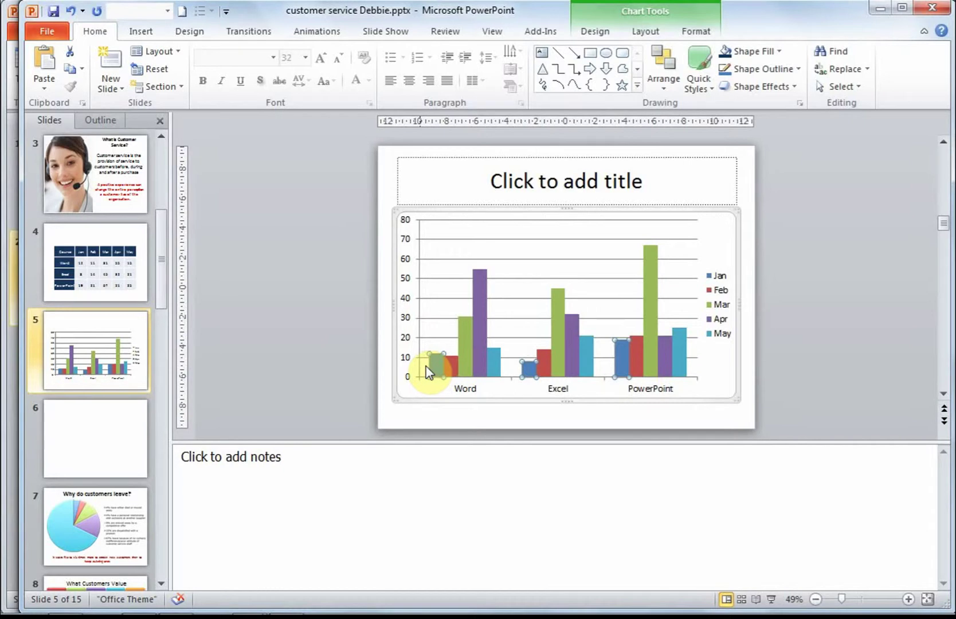
Go to blank slide 6 and start adding a chart from its content placeholder
click(143, 429)
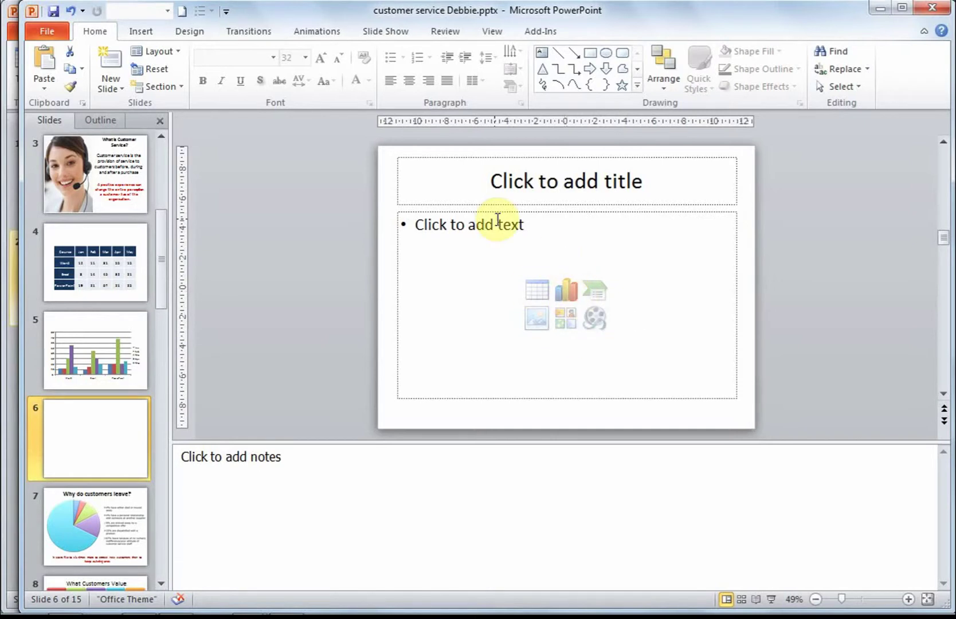
click(142, 34)
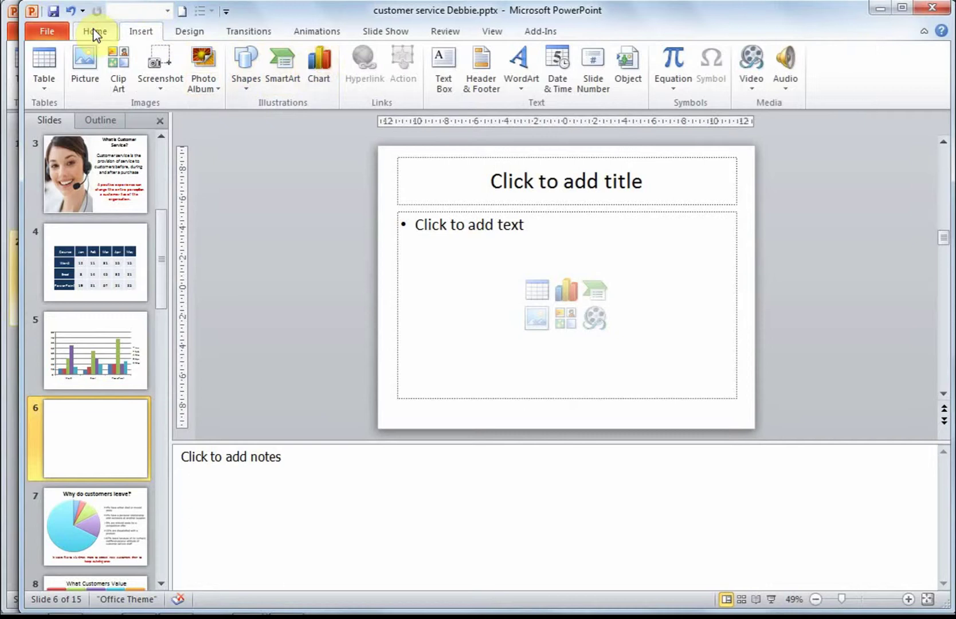
click(95, 31)
click(566, 289)
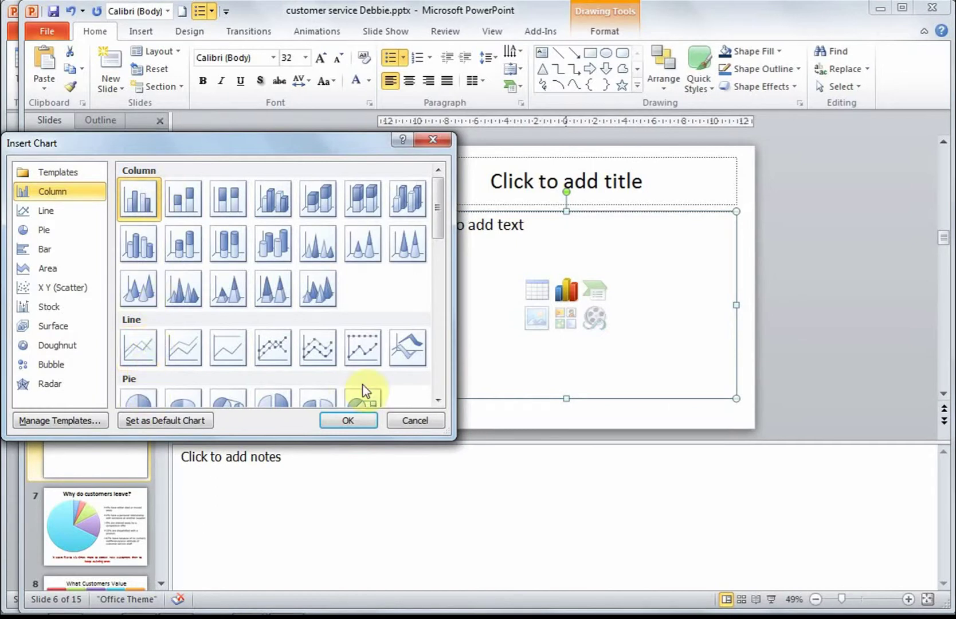
Choose Clustered Column in the Insert Chart dialog
click(436, 401)
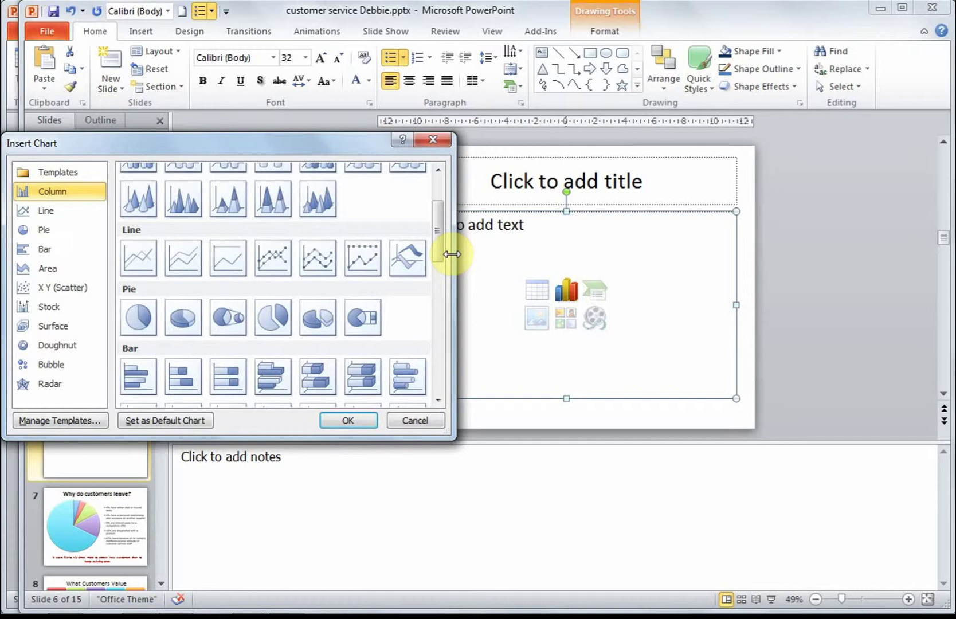
drag(437, 250, 435, 206)
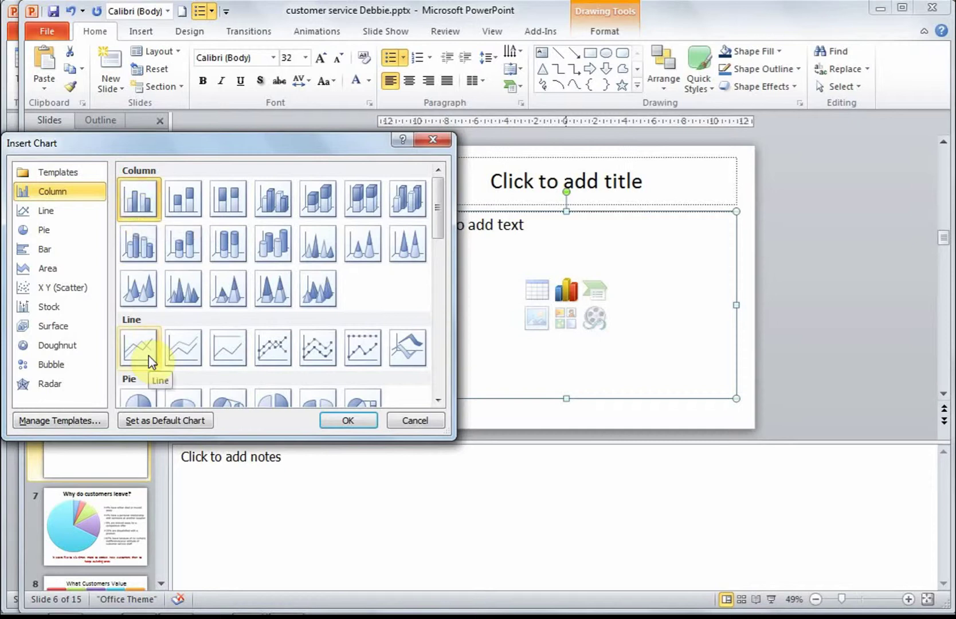
click(438, 400)
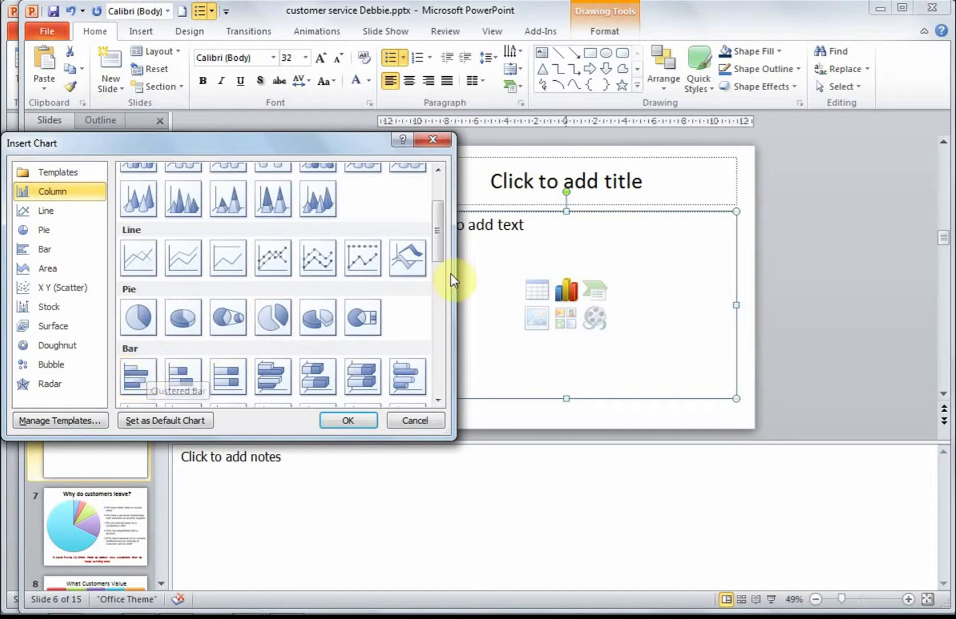
click(437, 196)
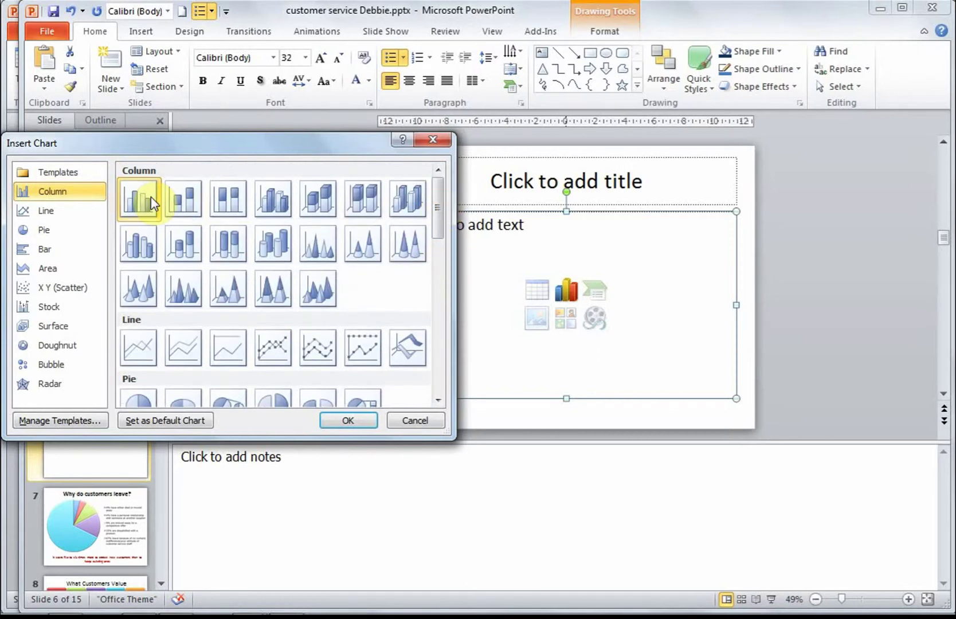
Insert the clustered column chart and resize the data window to show chart and full table
click(344, 421)
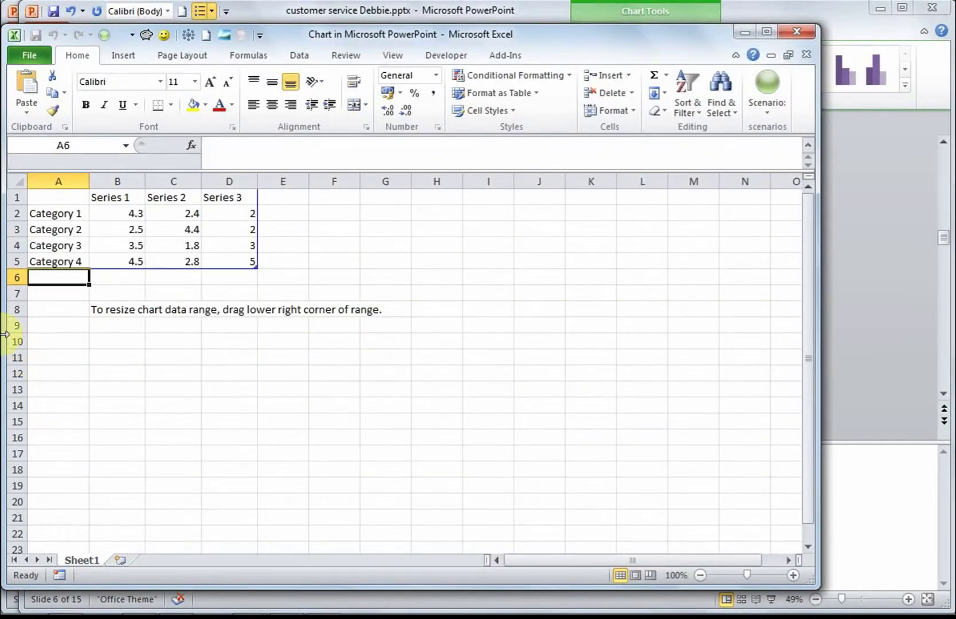
drag(4, 334, 608, 324)
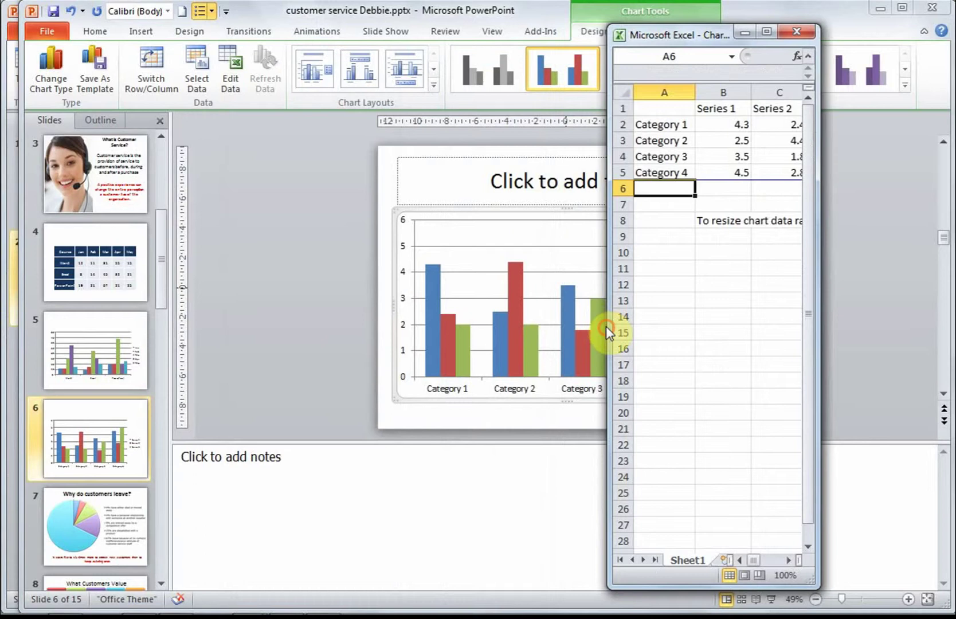
drag(819, 315, 951, 301)
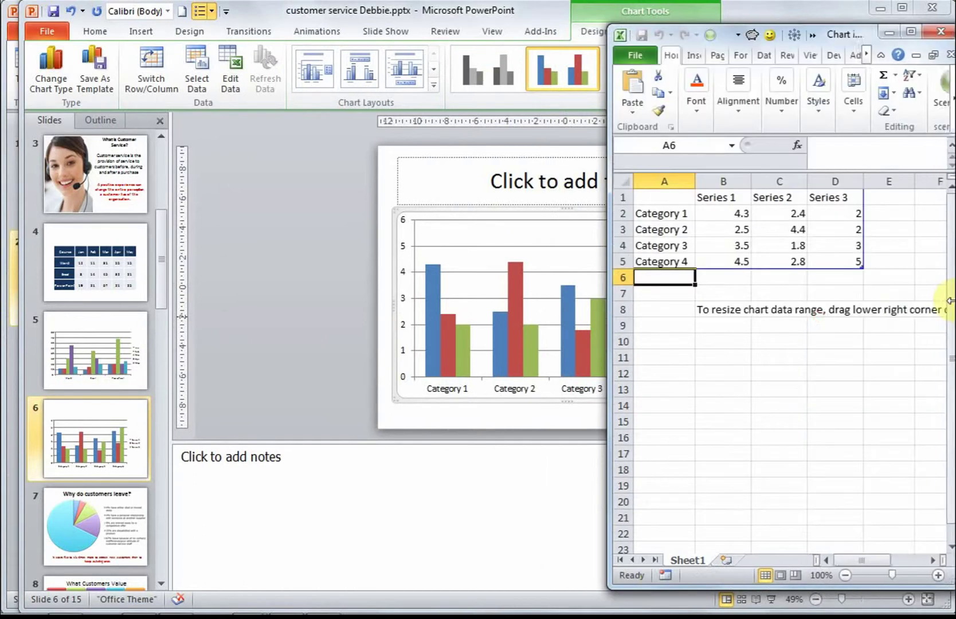
Name the categories Word, Excel, PowerPoint and Access
click(685, 218)
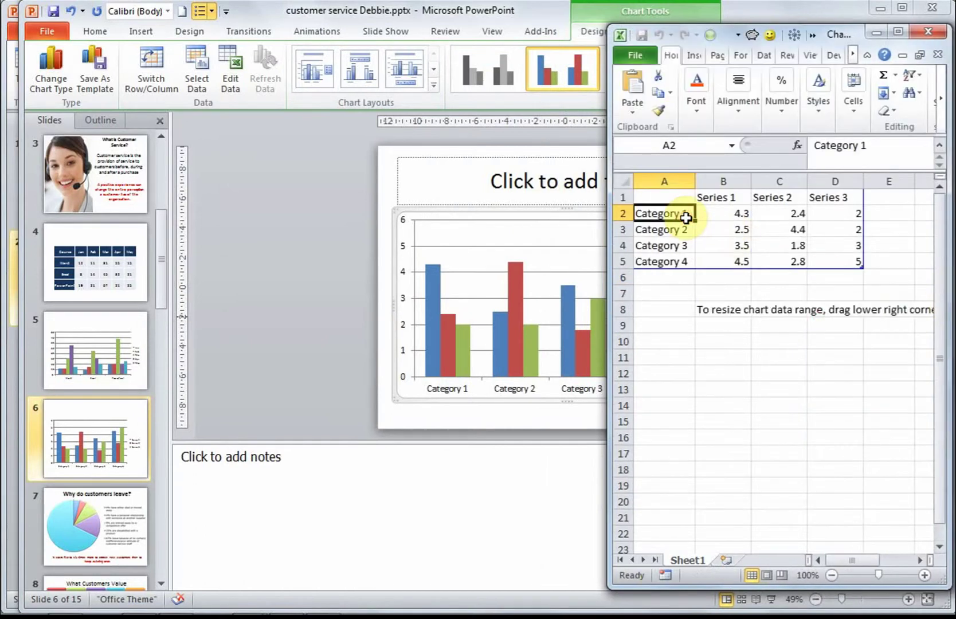
text(Word)
key(Return)
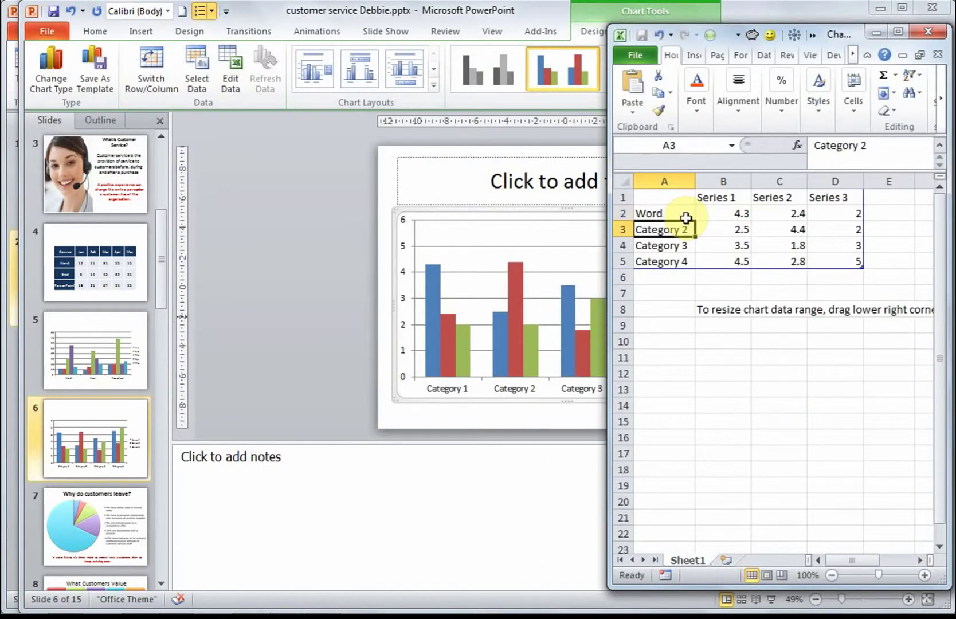
text(Excel)
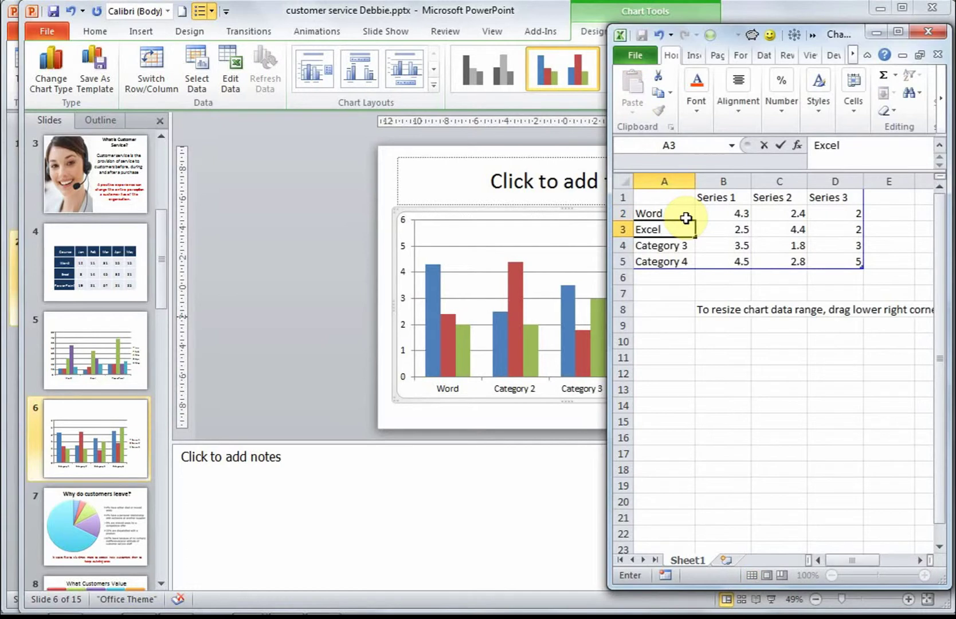
key(Return)
text(Pow)
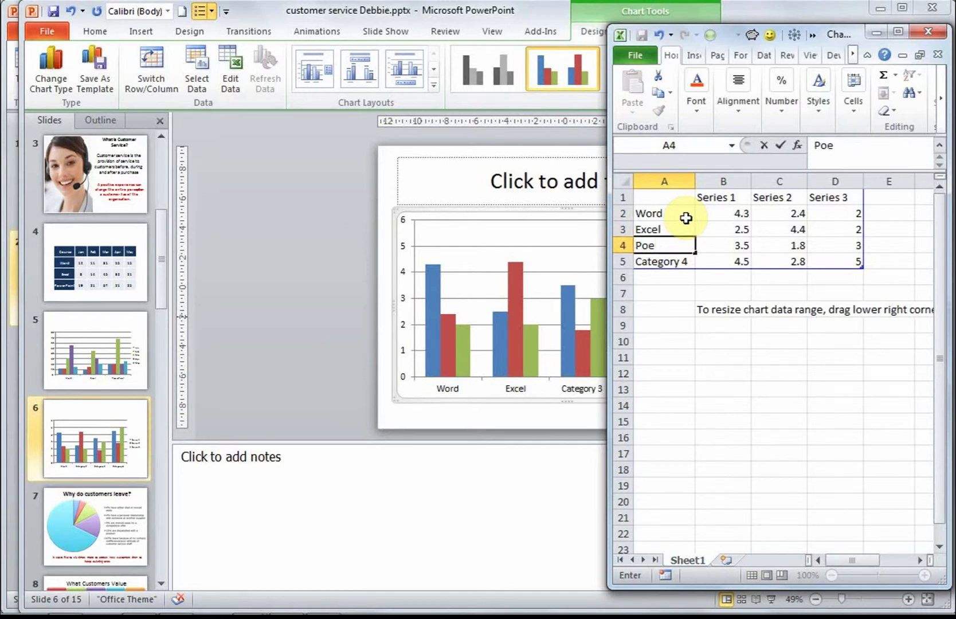
key(BackSpace)
text(werPoint)
key(Return)
text(Access)
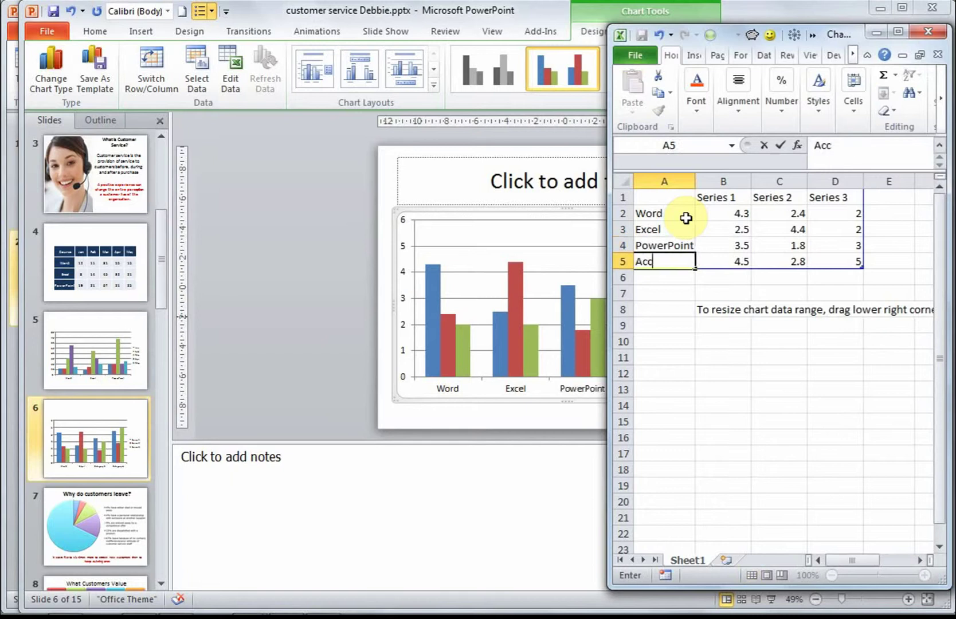
Rename the first series Jan, fill headings through Mar, and extend the data range to column H
click(729, 197)
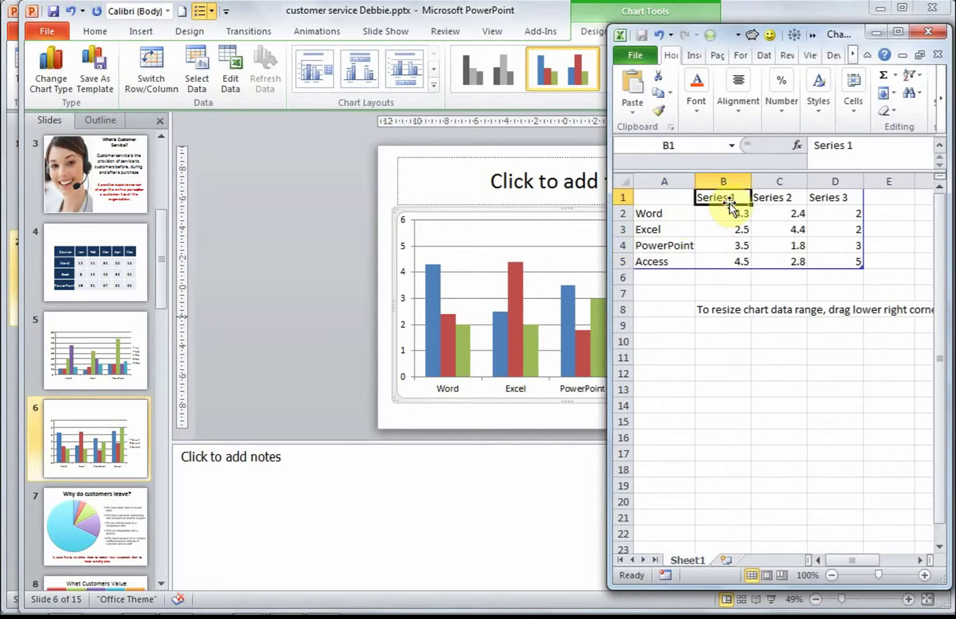
text(Jan)
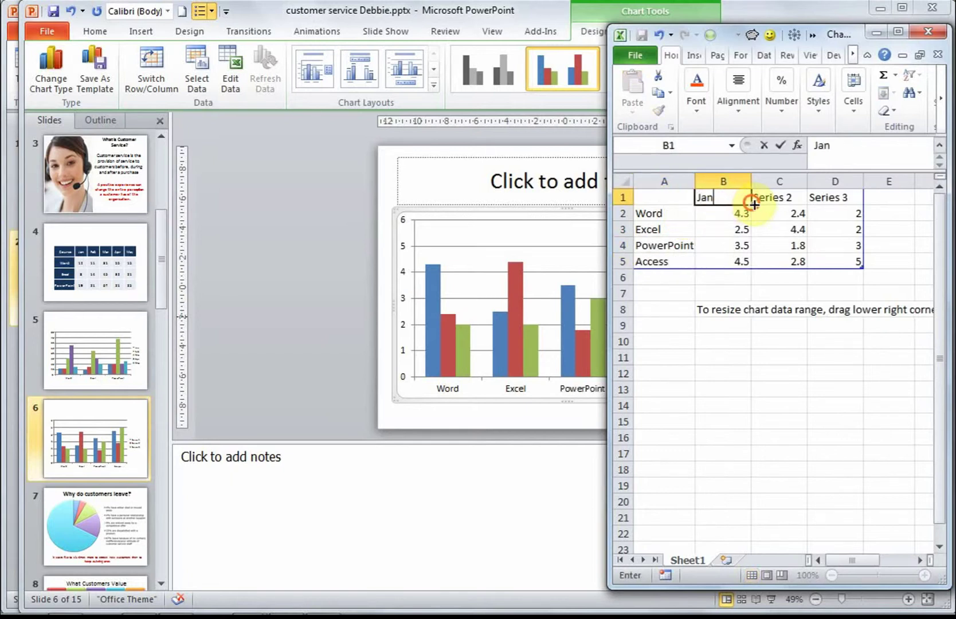
drag(751, 205, 838, 213)
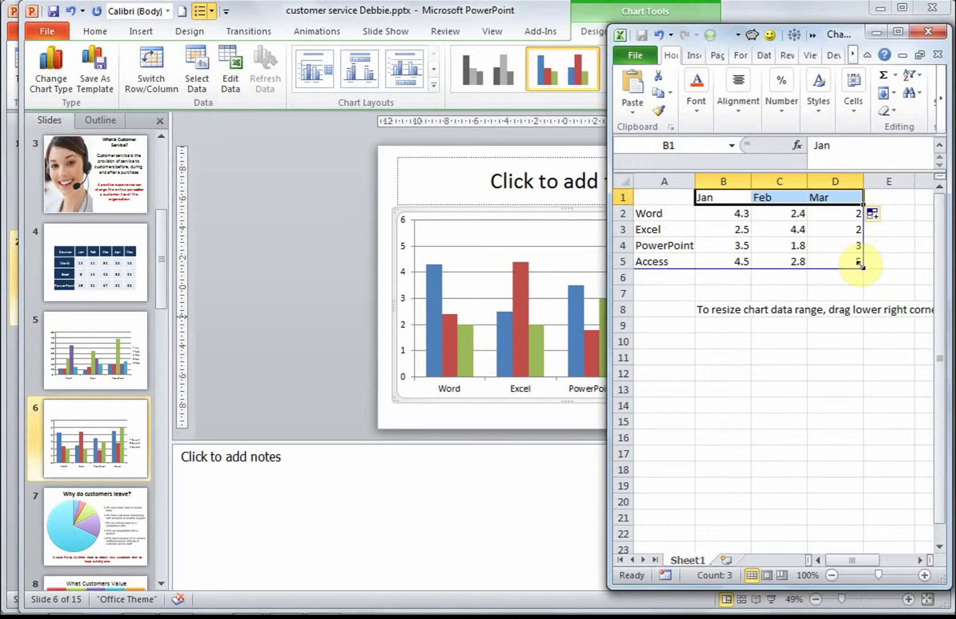
drag(888, 266, 814, 276)
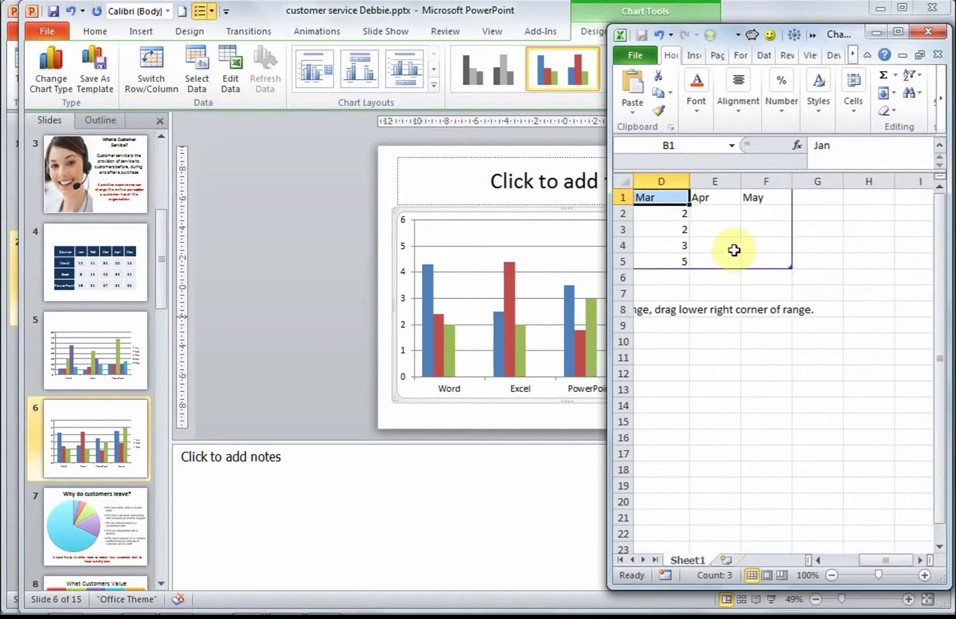
Enter the Apr values 4, 3, 2, 1 in column E
click(713, 215)
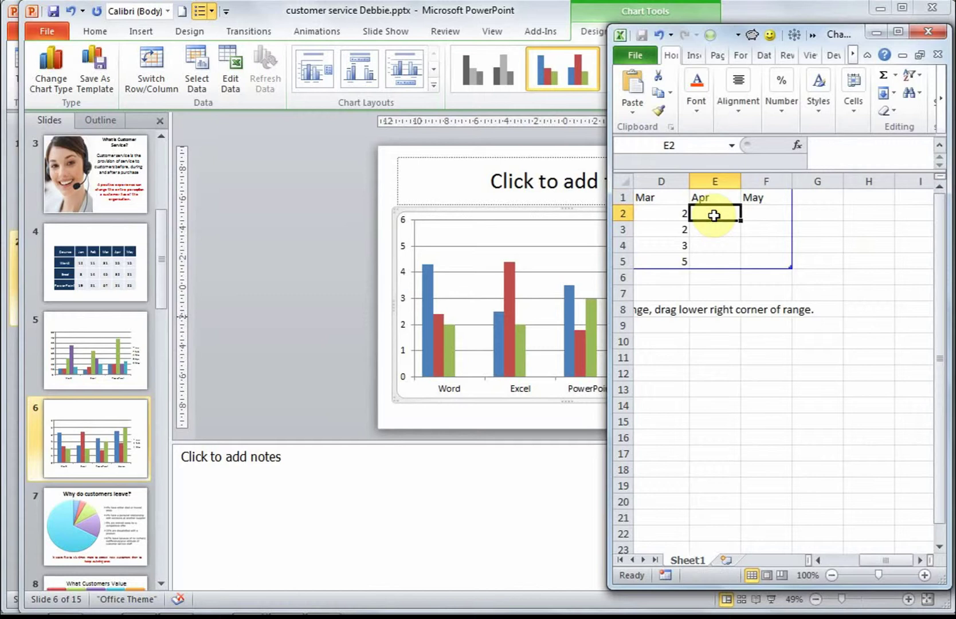
text(4)
key(Return)
text(3)
key(Return)
text(2)
key(Return)
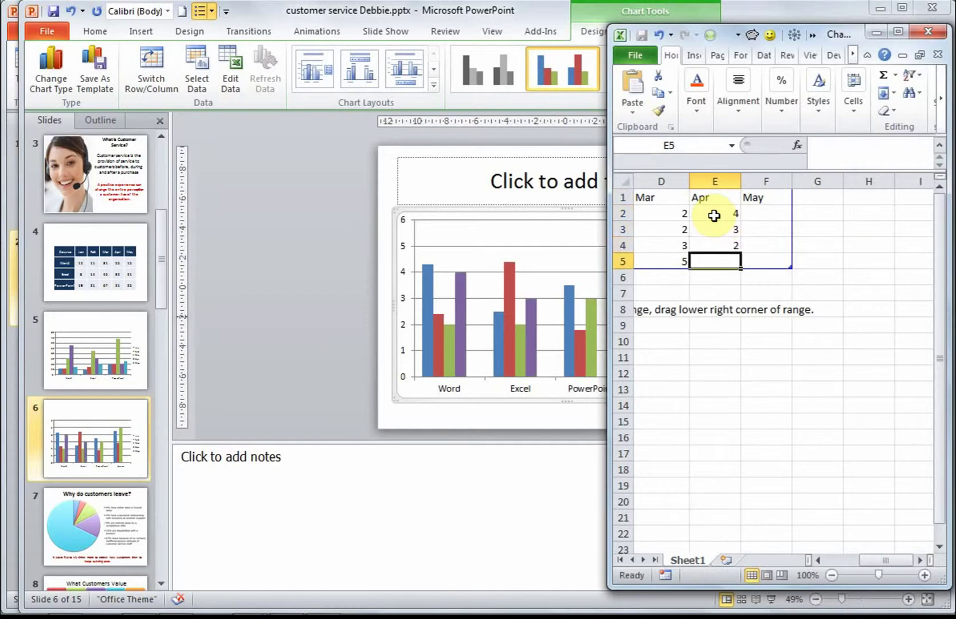
text(1)
key(Return)
Enter the May values 2.8, 3, 4, 8 in column F
click(752, 212)
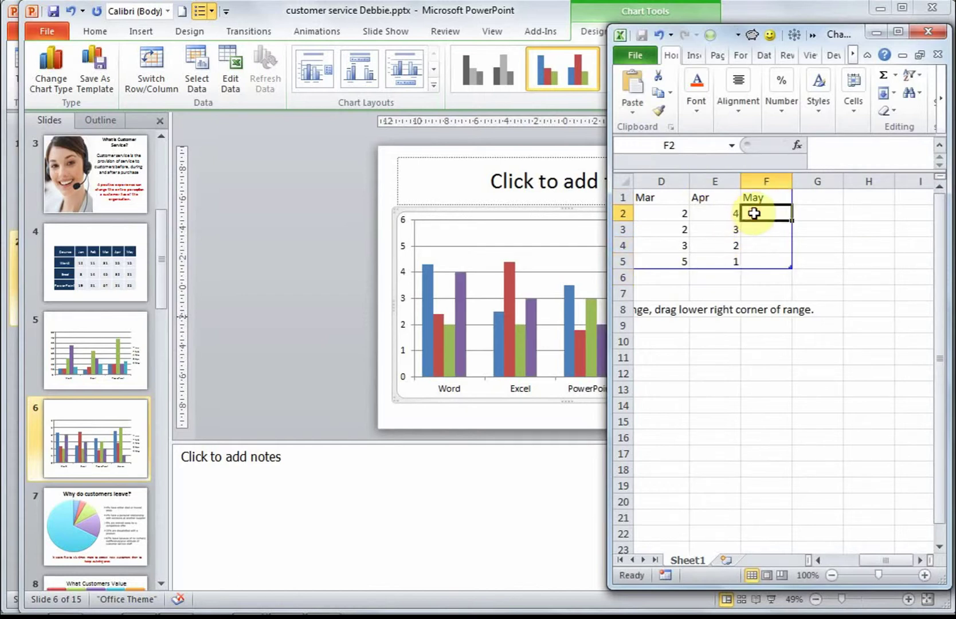
text(2.8)
key(Return)
text(3)
key(Return)
text(4)
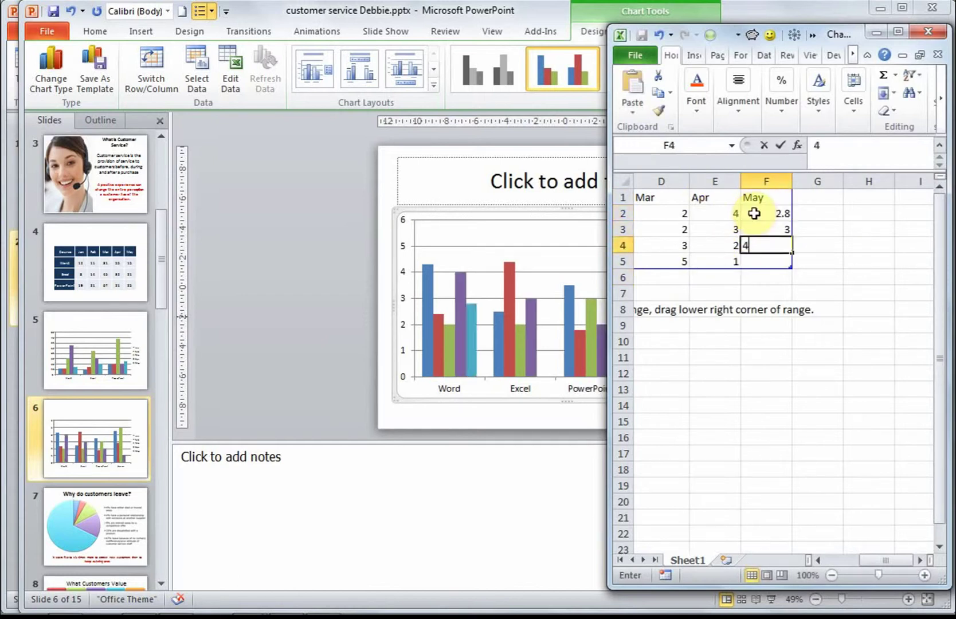
key(Return)
text(8)
key(Return)
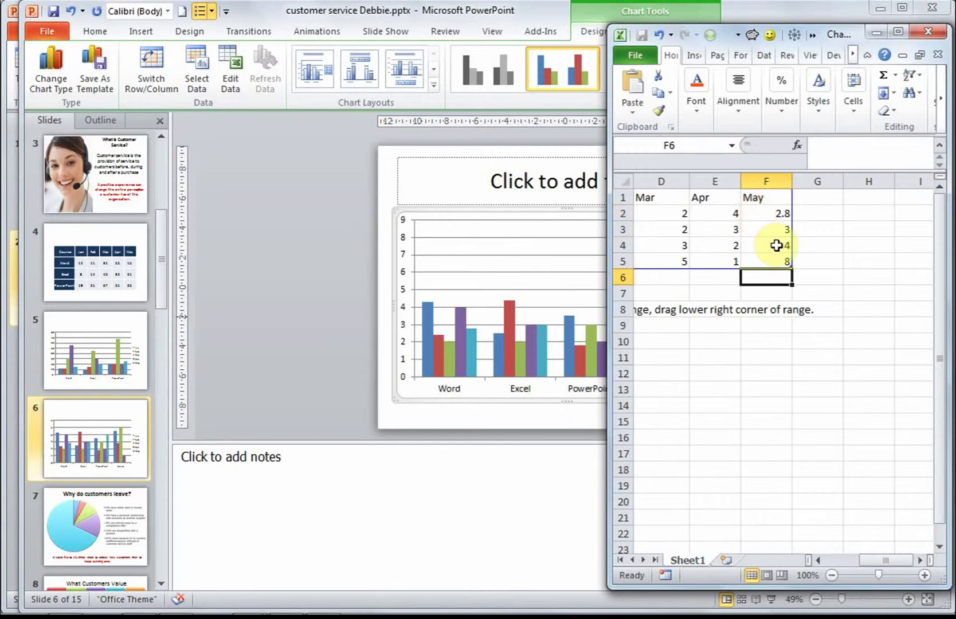
Close the chart data sheet, reopen it with Edit Data to check, then close it again
click(934, 35)
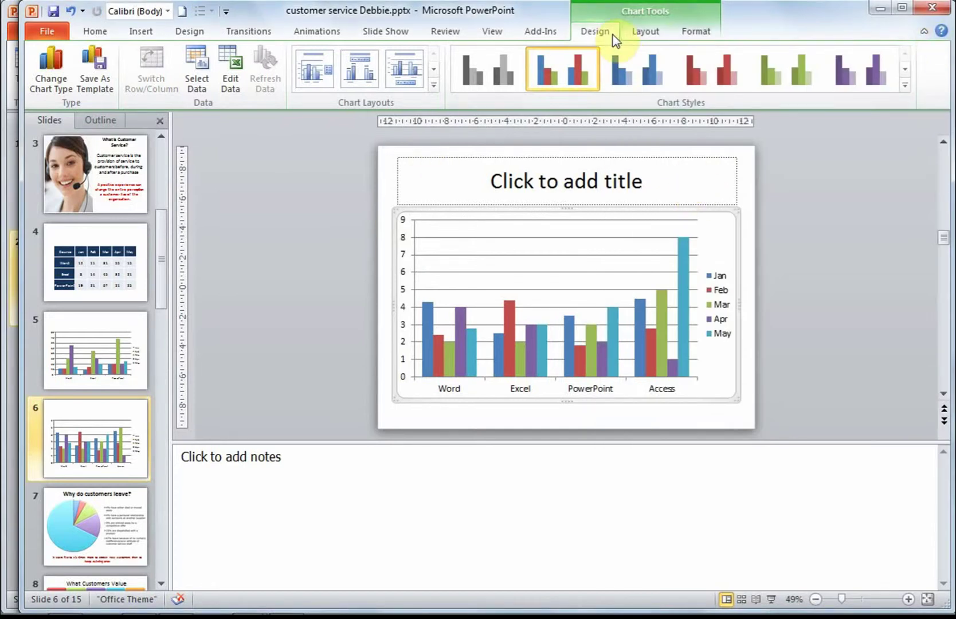
click(231, 91)
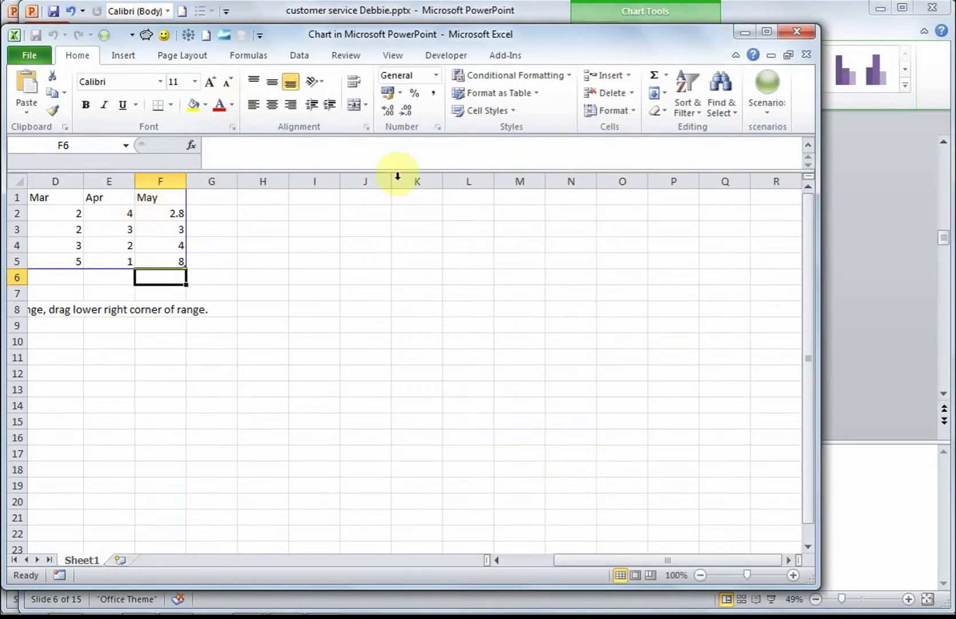
click(795, 32)
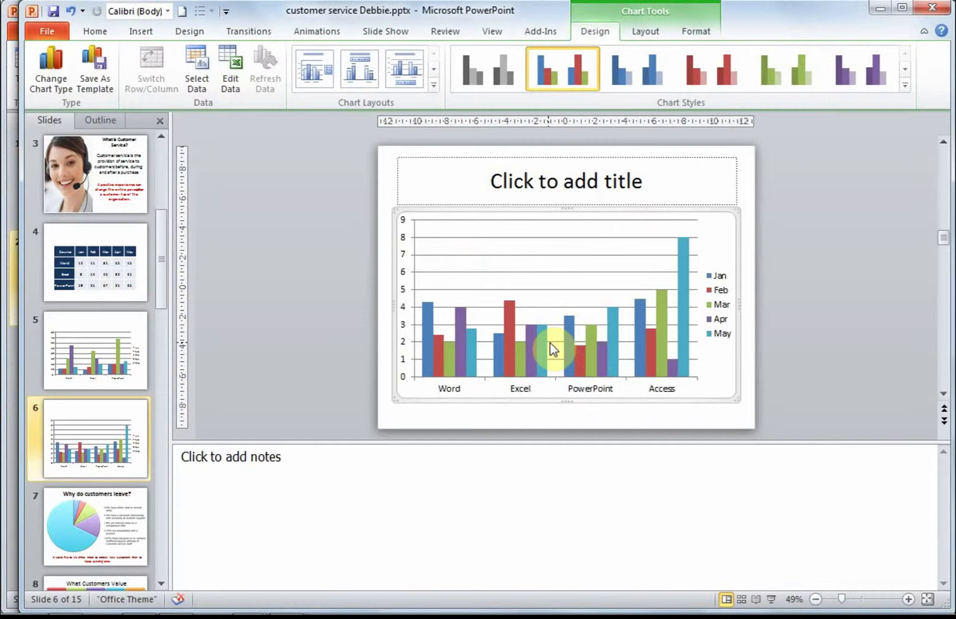
Try blue, red, green and purple chart styles, then apply the multicolour shaded-bar style
mouse_move(551, 349)
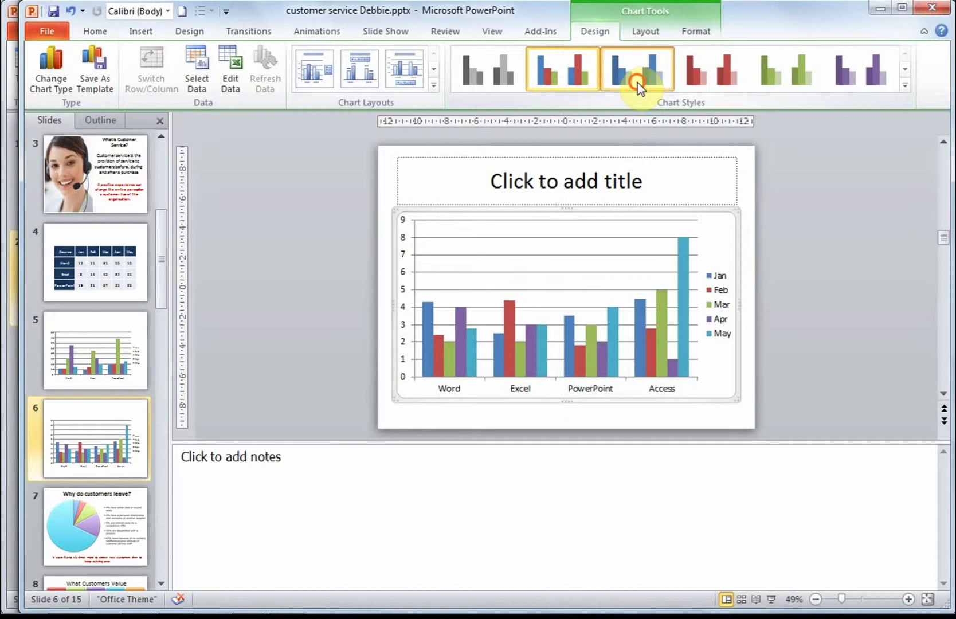
click(653, 77)
click(694, 73)
click(770, 74)
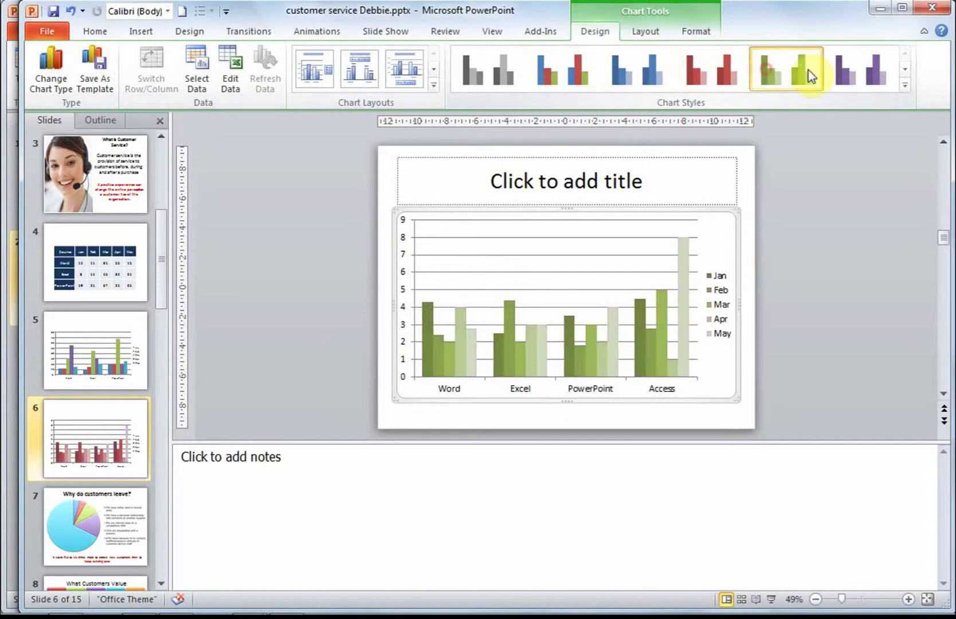
click(854, 76)
click(904, 86)
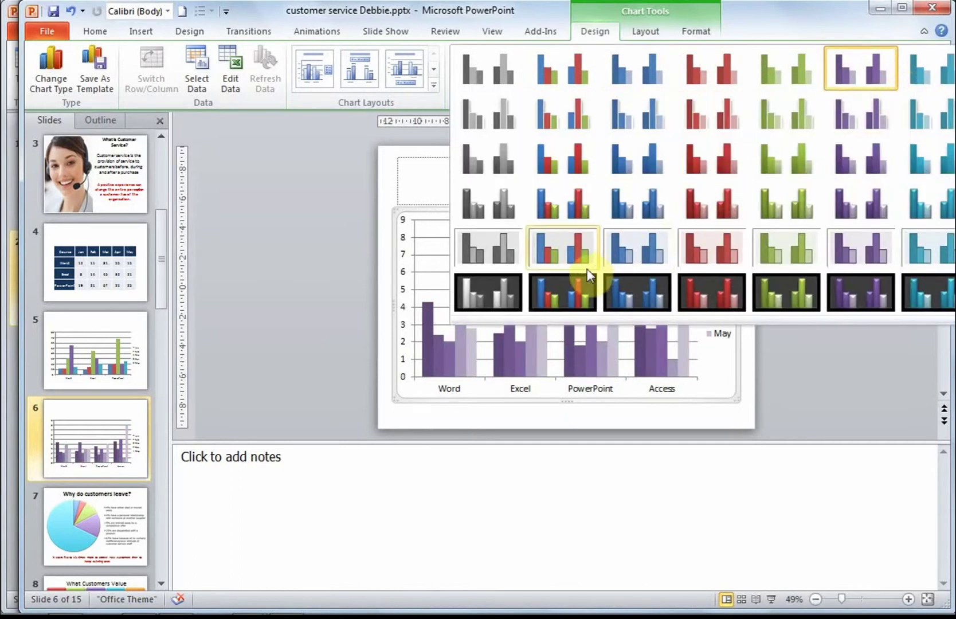
click(575, 211)
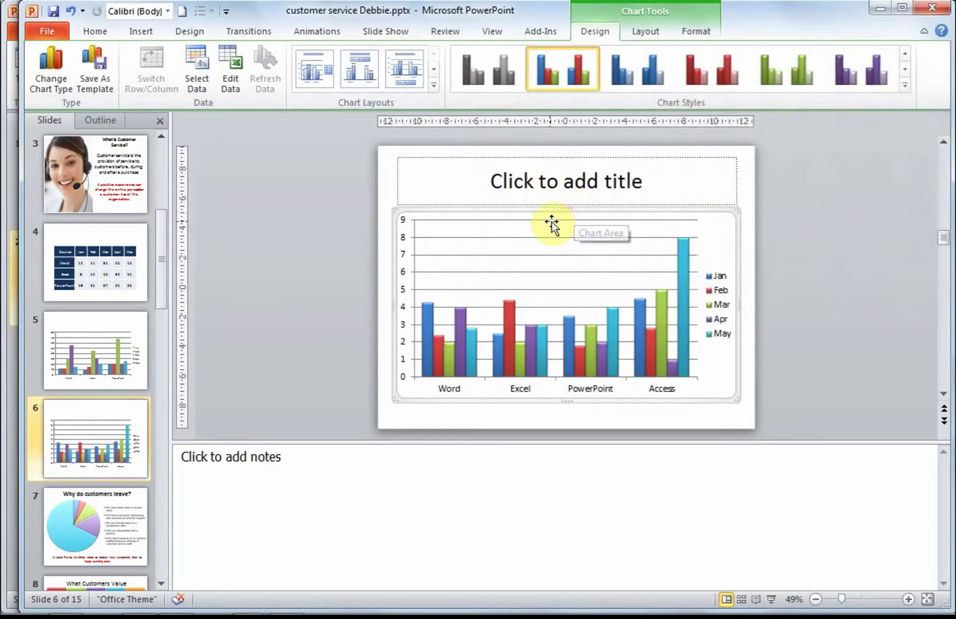
Try data-table, data-label and bottom-legend layouts, then apply the title-with-right-legend layout
click(431, 86)
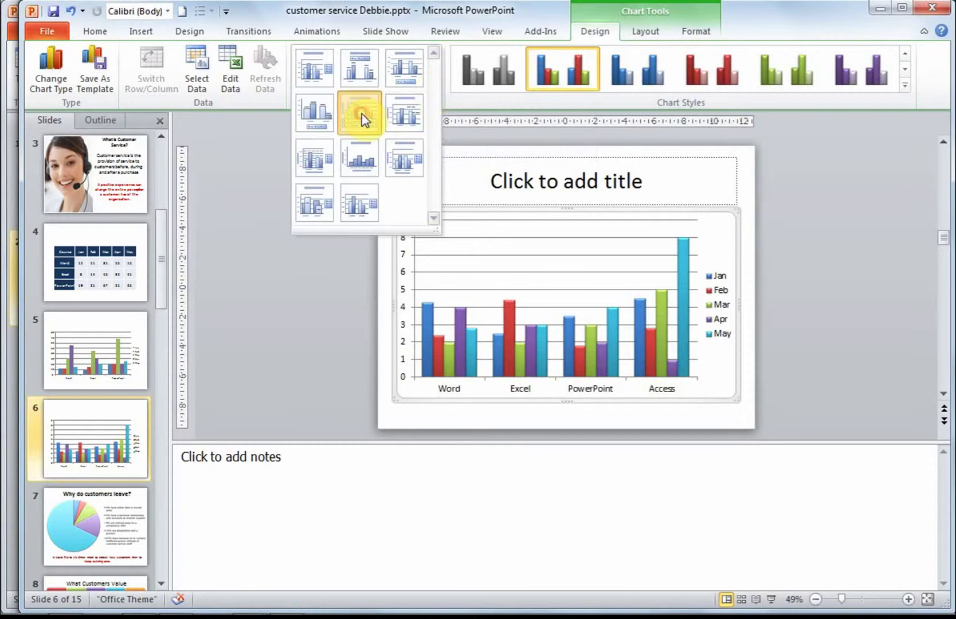
click(363, 118)
click(433, 86)
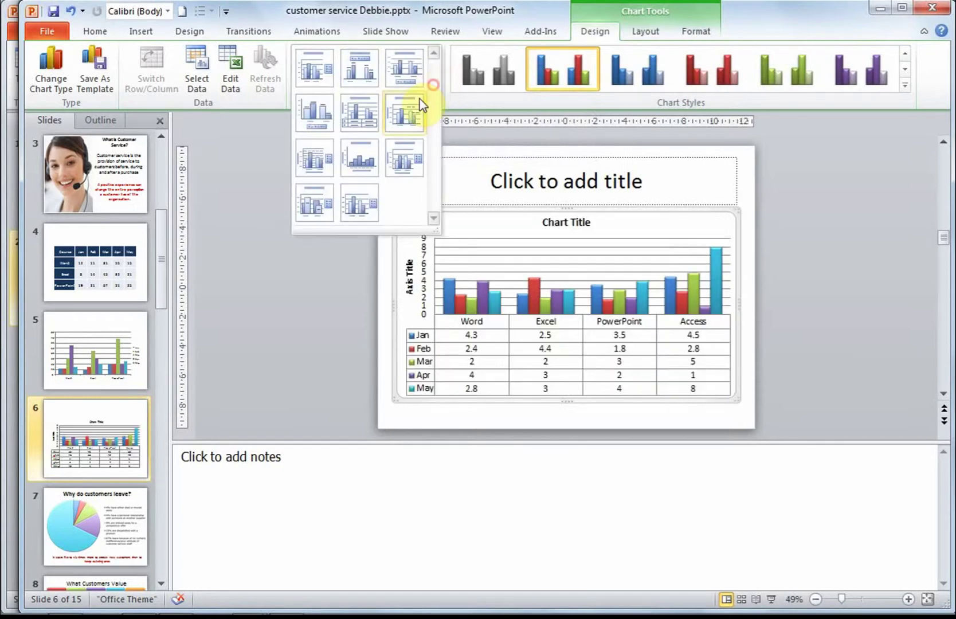
click(406, 111)
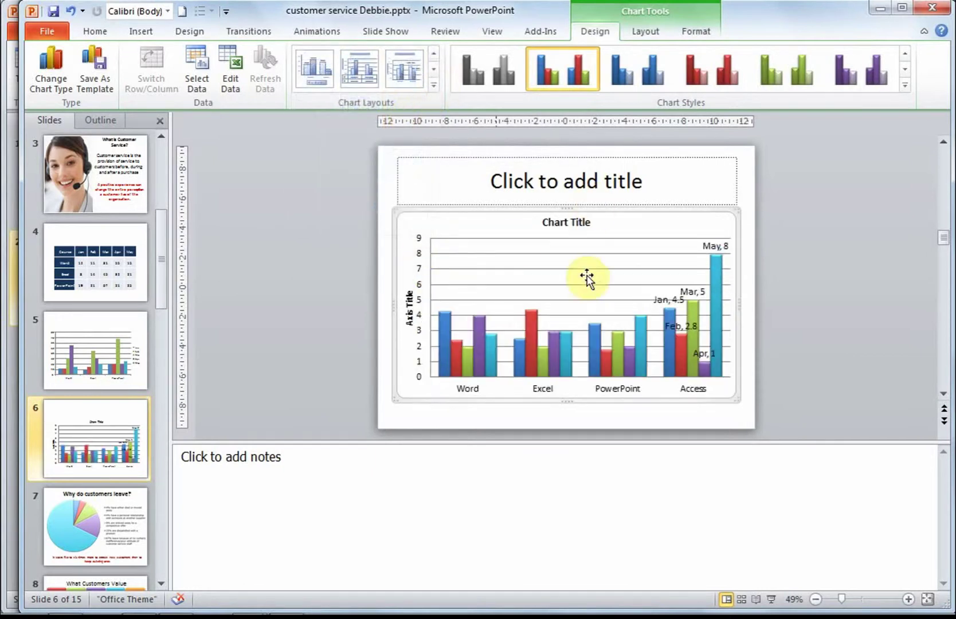
click(434, 87)
click(410, 77)
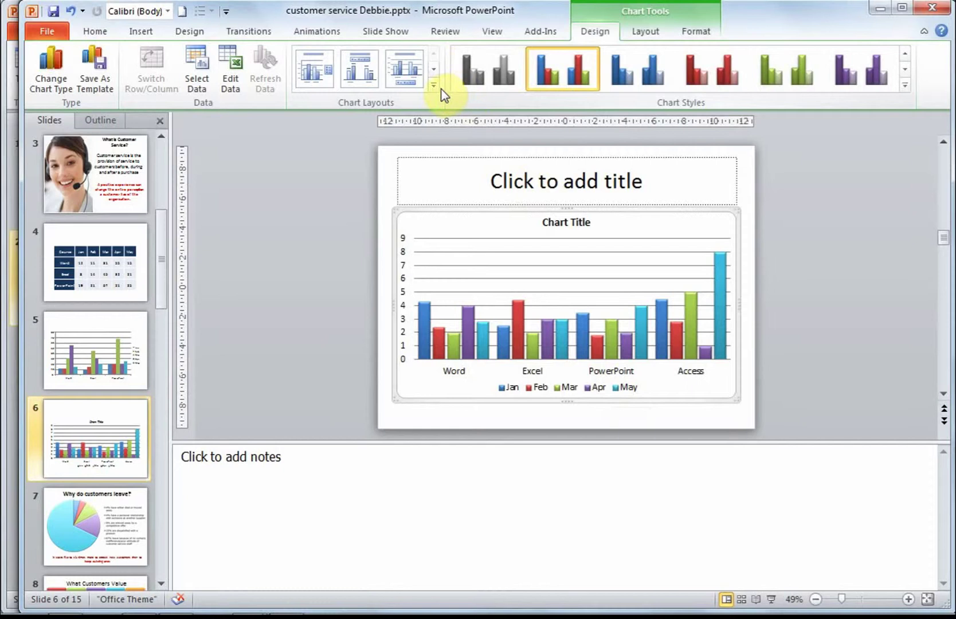
click(323, 81)
mouse_move(678, 335)
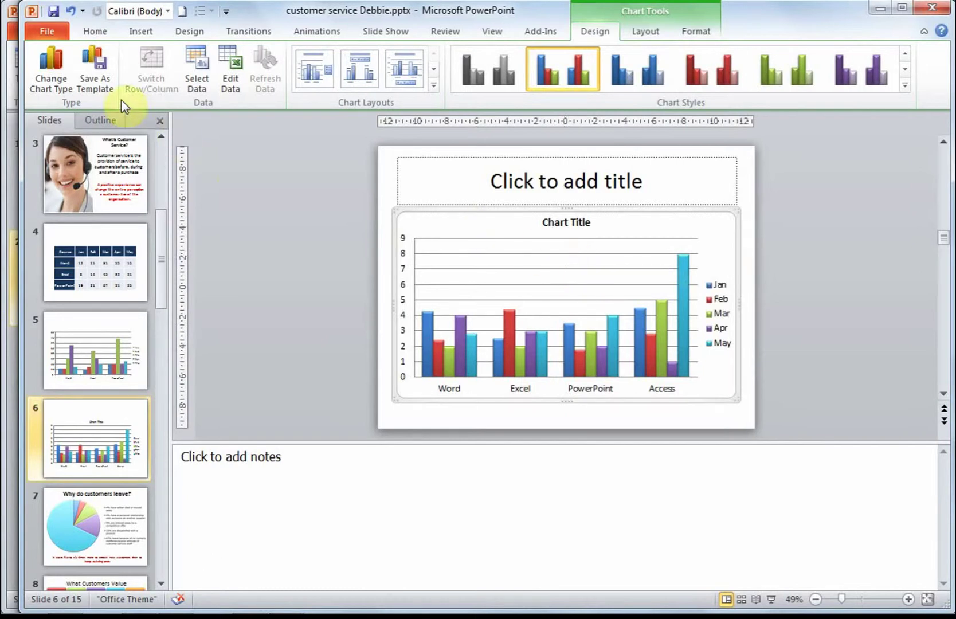
click(65, 90)
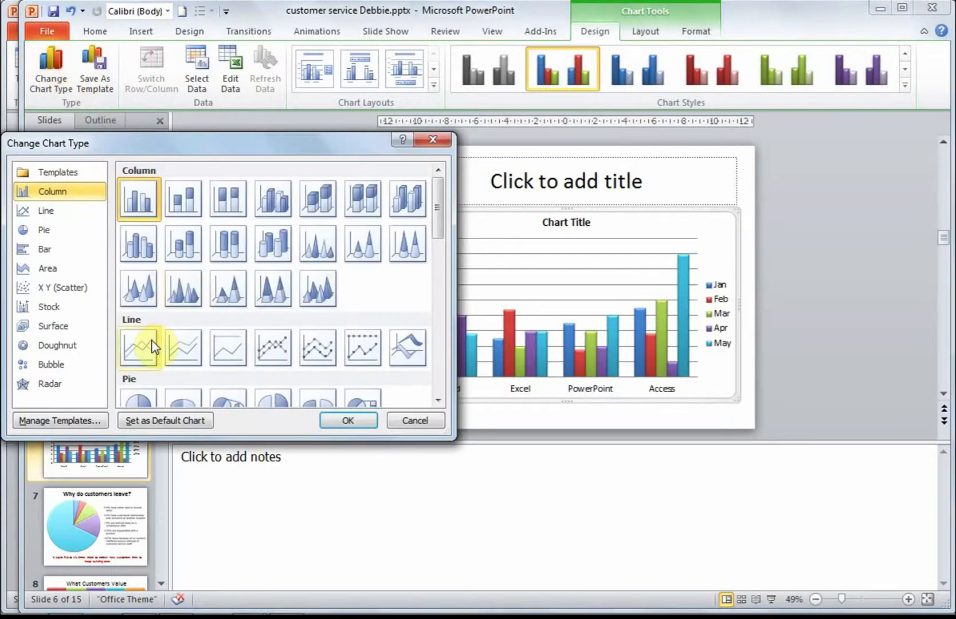
click(148, 348)
click(349, 421)
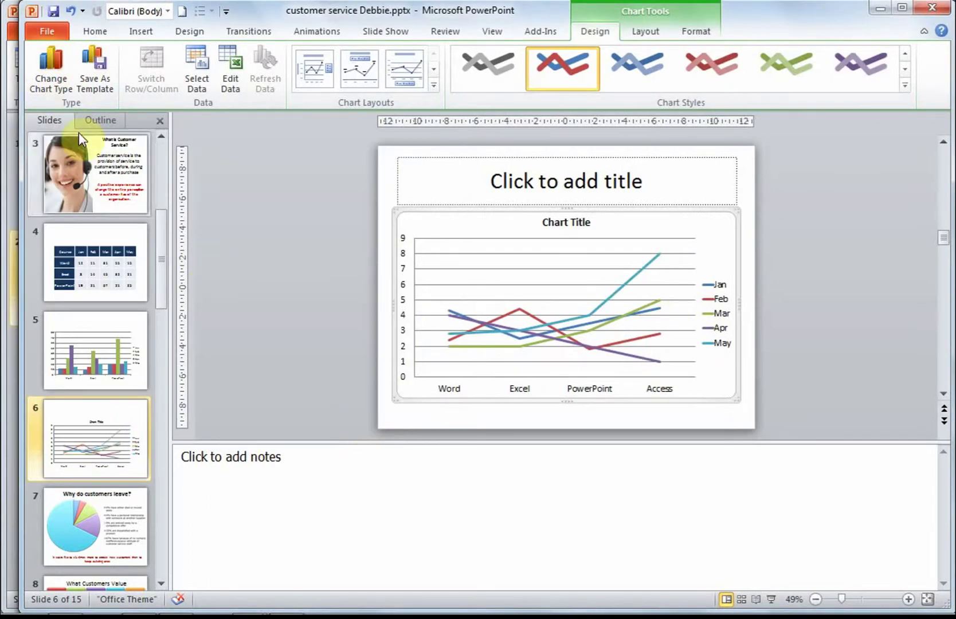
click(59, 90)
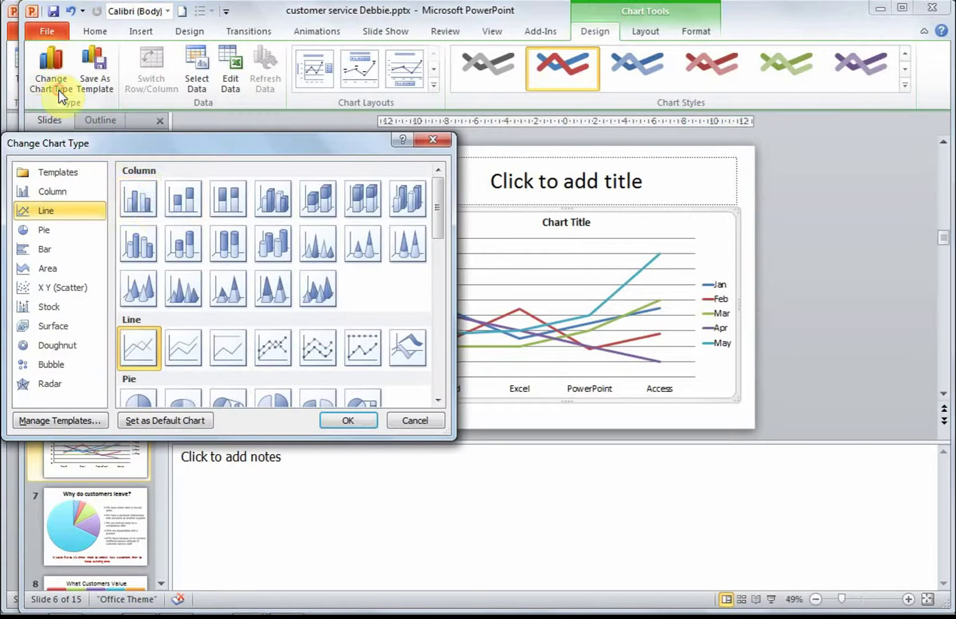
click(142, 202)
click(354, 422)
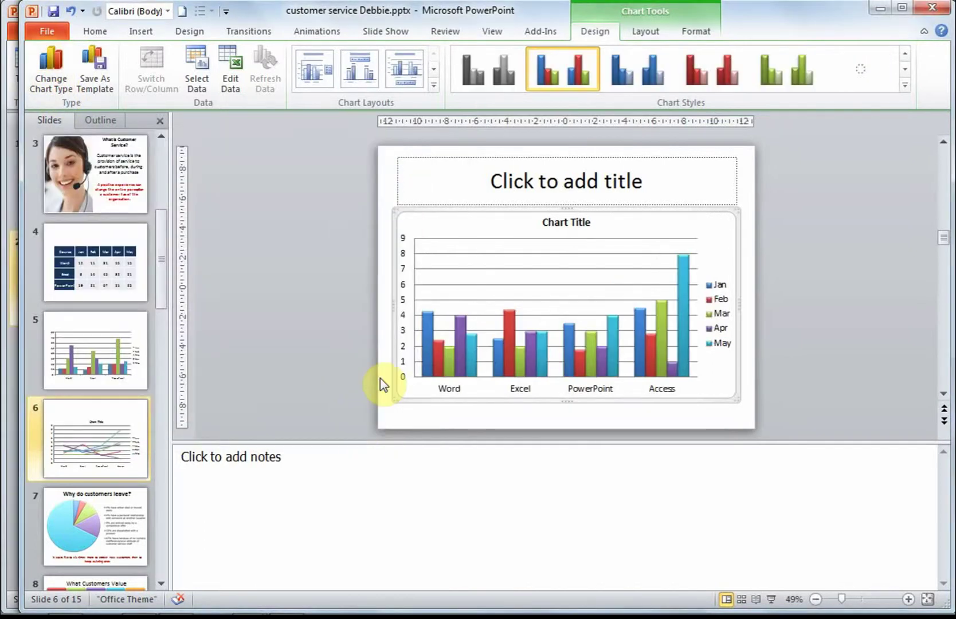
Delete the chart title and add a horizontal axis title 'Course'
click(646, 33)
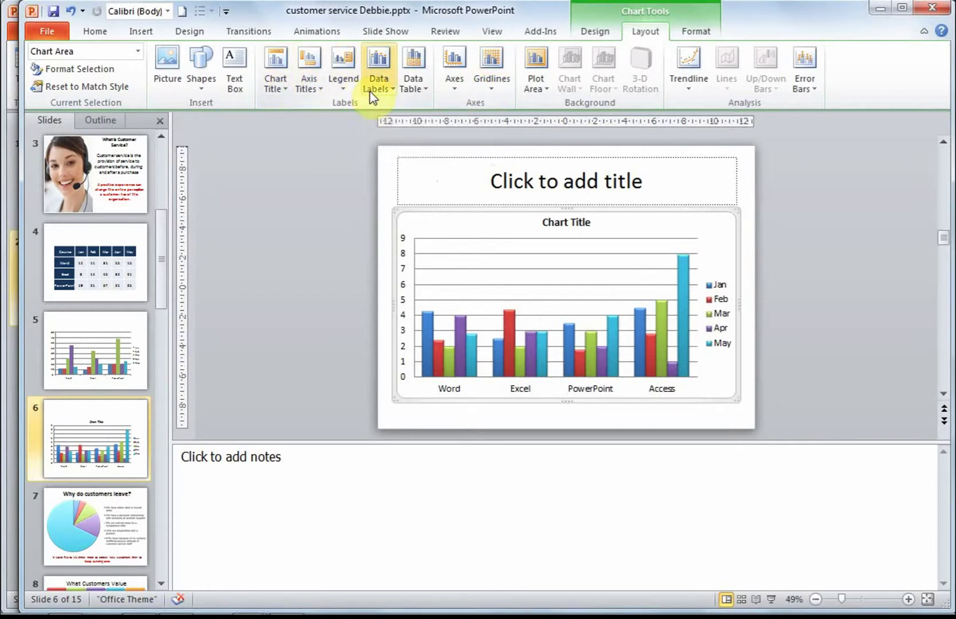
click(545, 224)
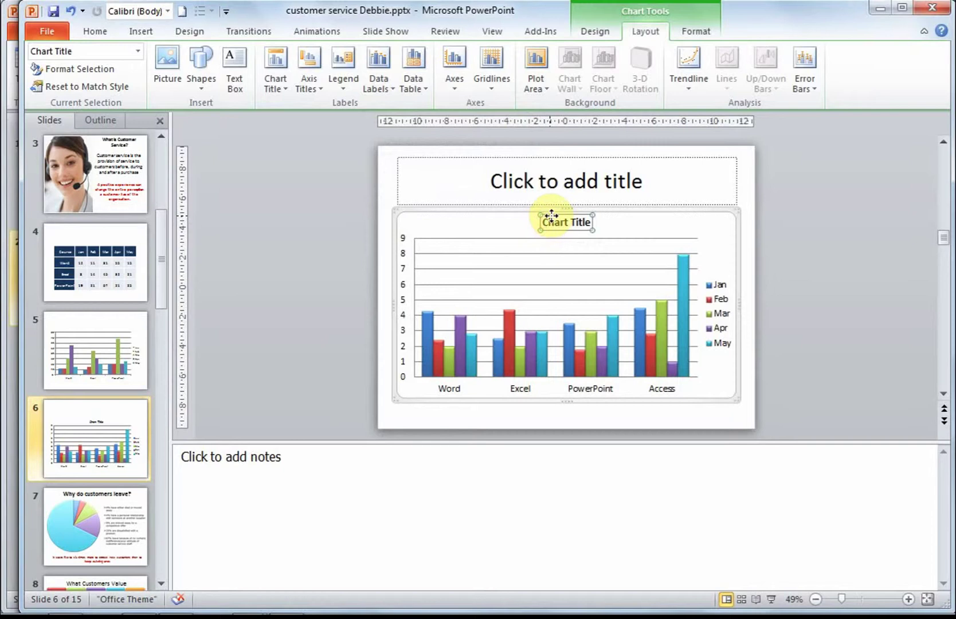
key(Delete)
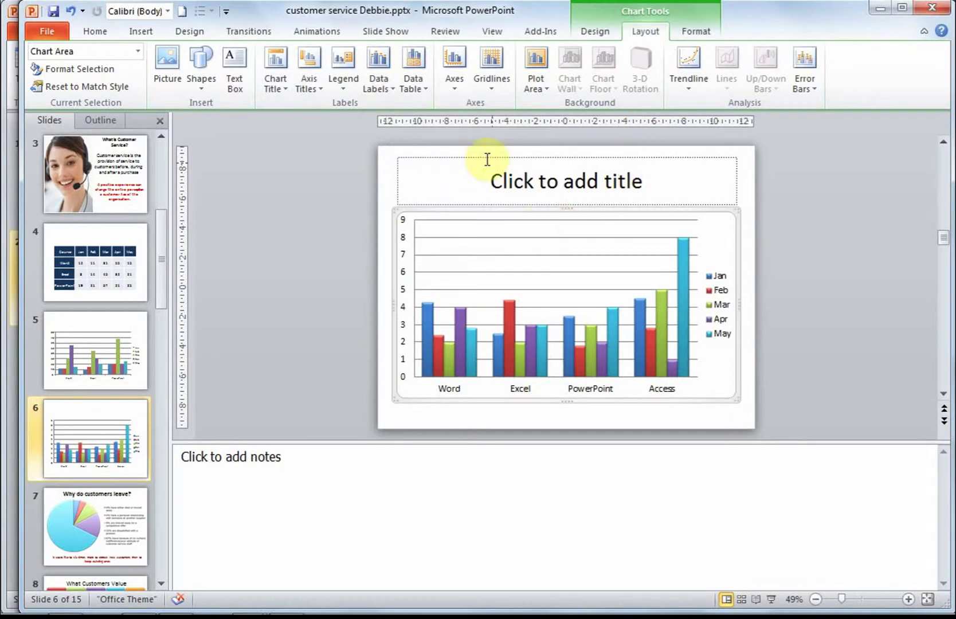
click(319, 95)
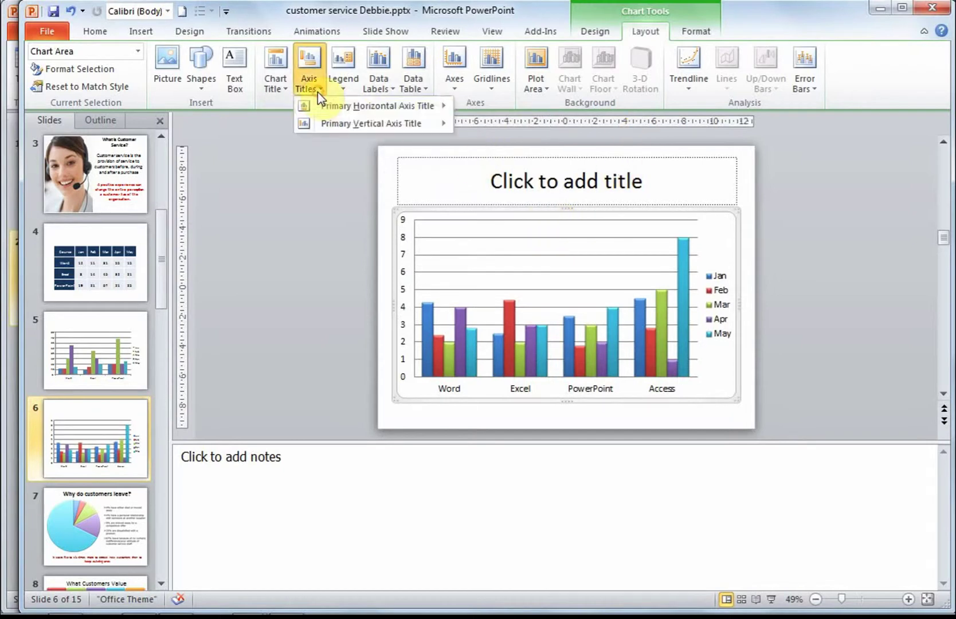
mouse_move(352, 111)
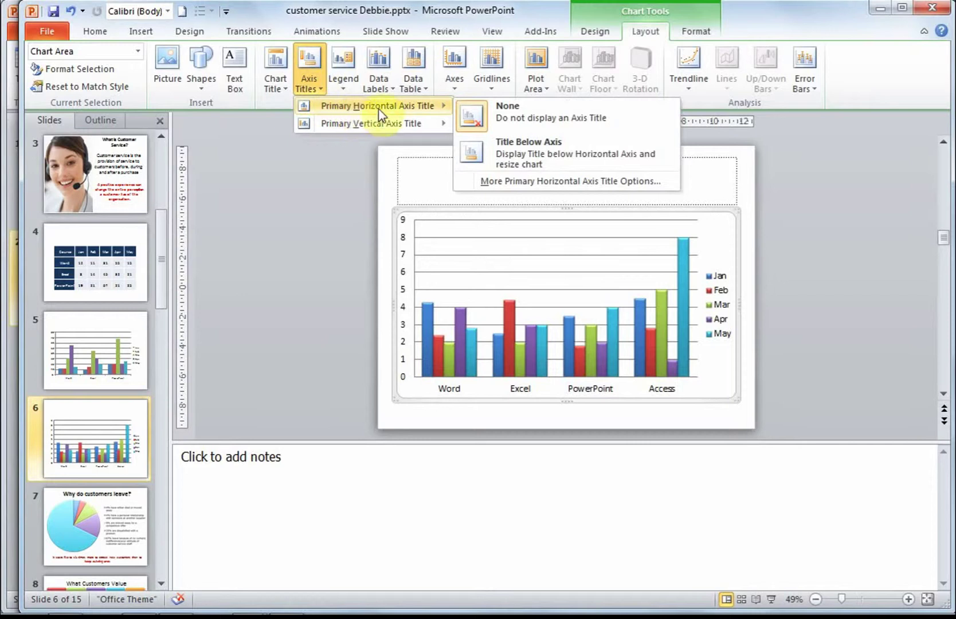
click(500, 145)
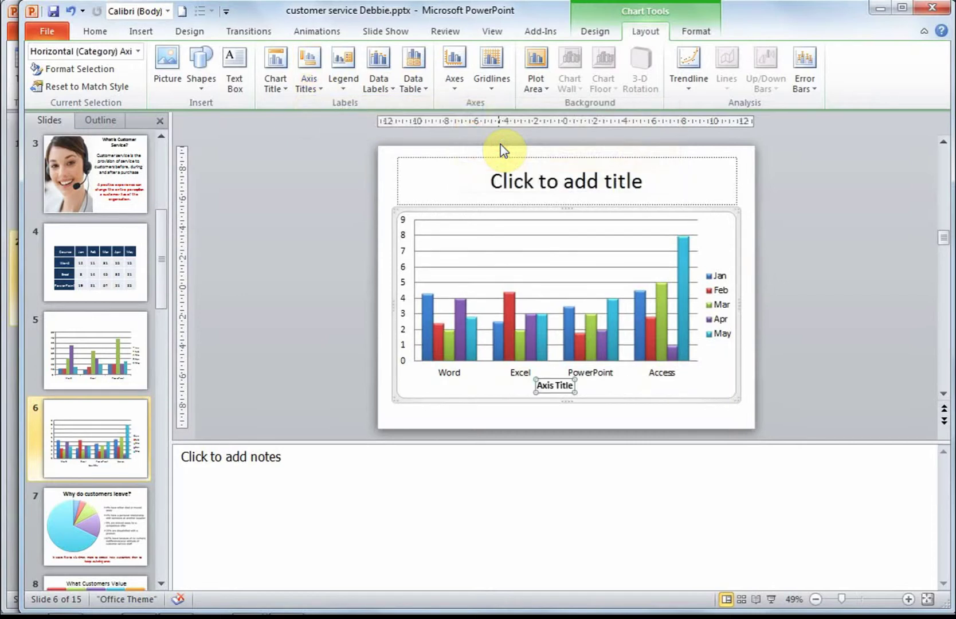
triple_click(554, 385)
text(Course)
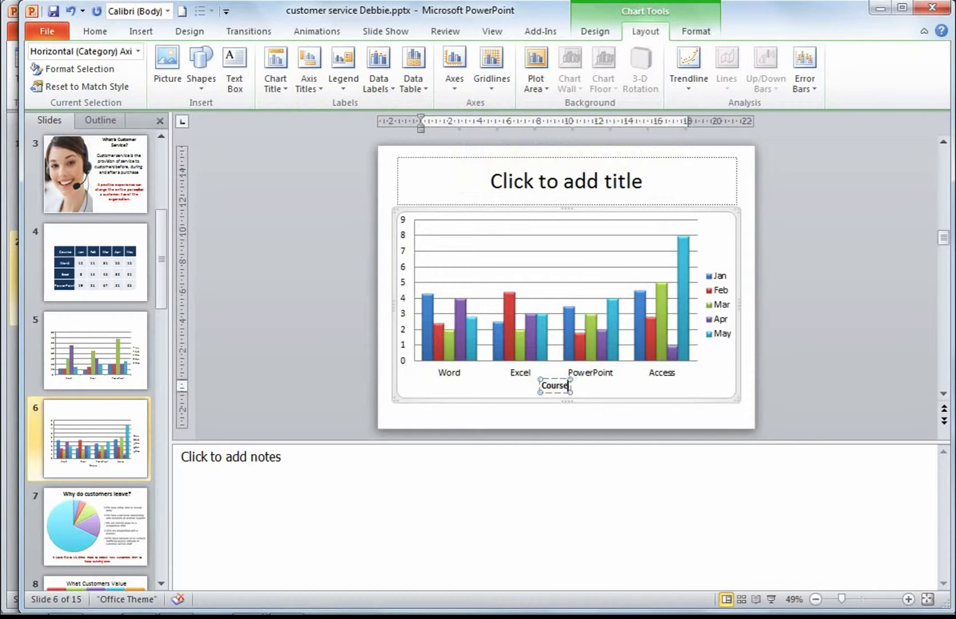
click(411, 250)
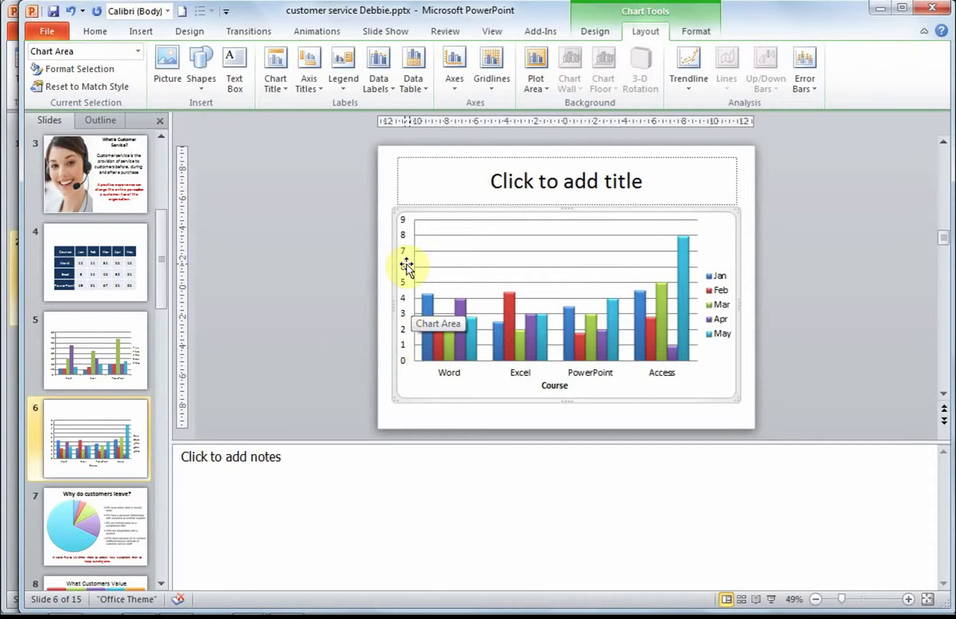
Add a rotated vertical axis title 'No of attendees'
click(307, 91)
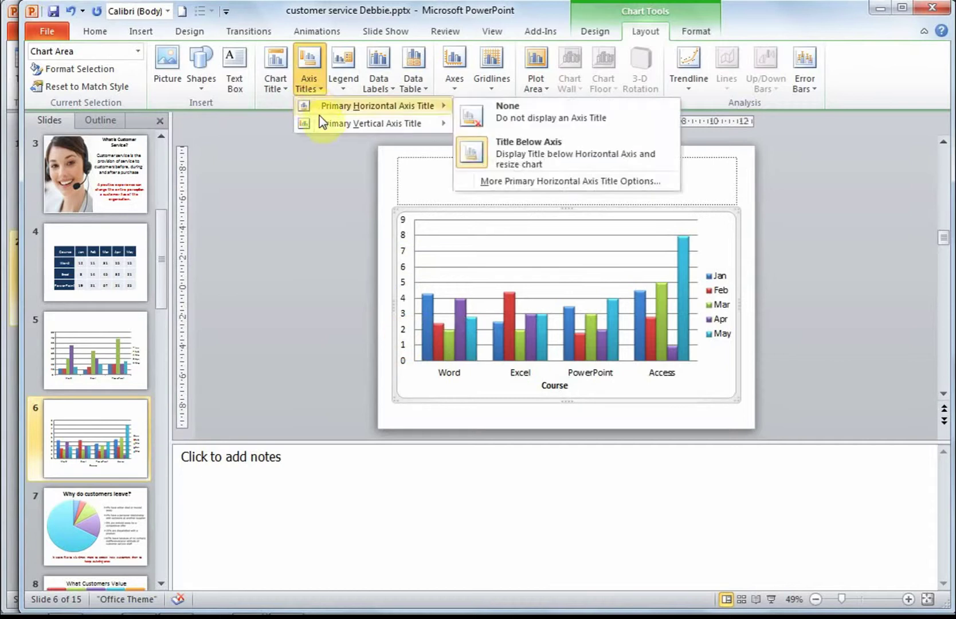
mouse_move(320, 124)
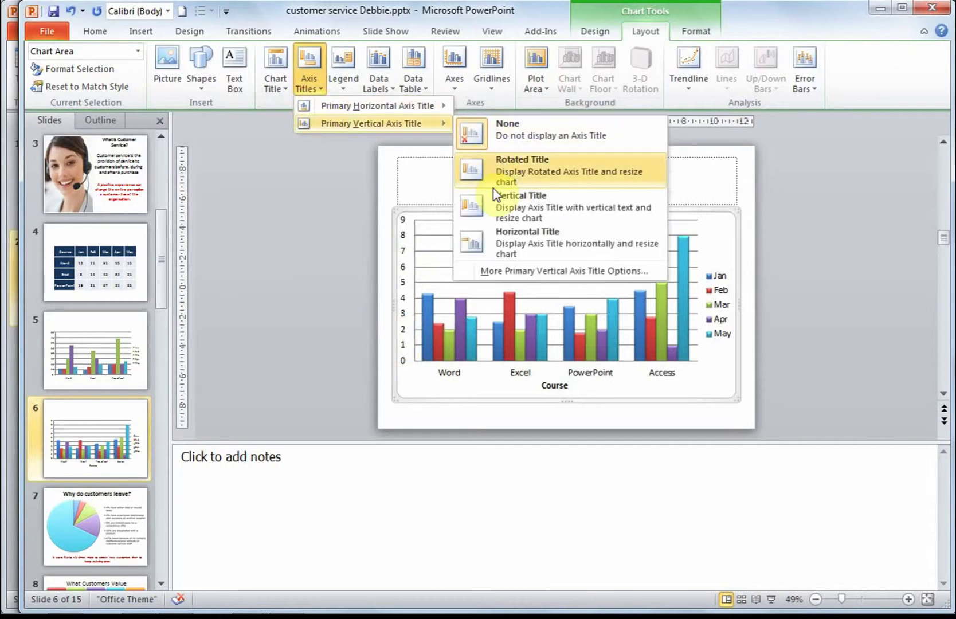
click(494, 168)
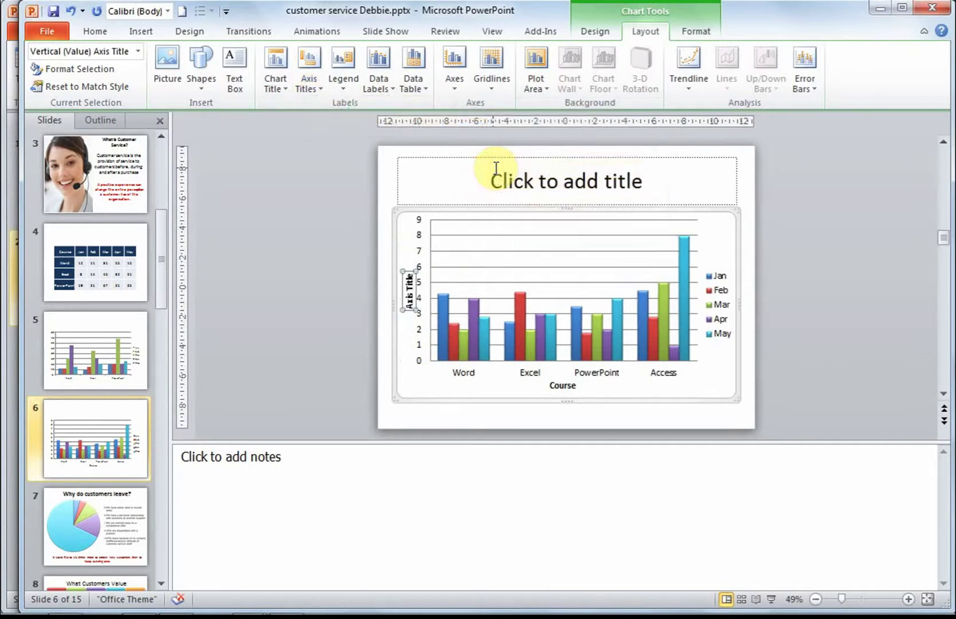
text(No)
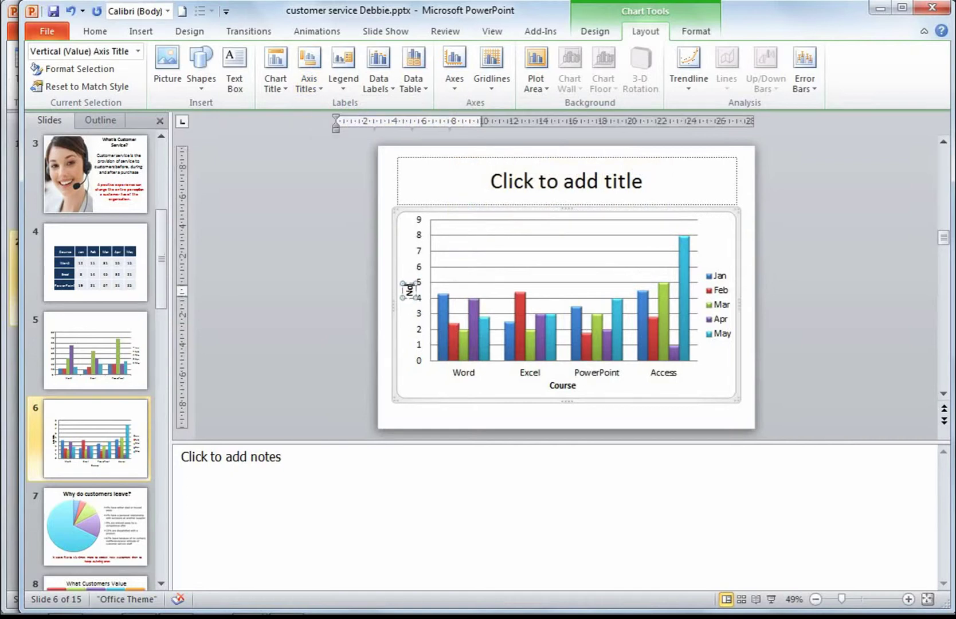
text( of attendees)
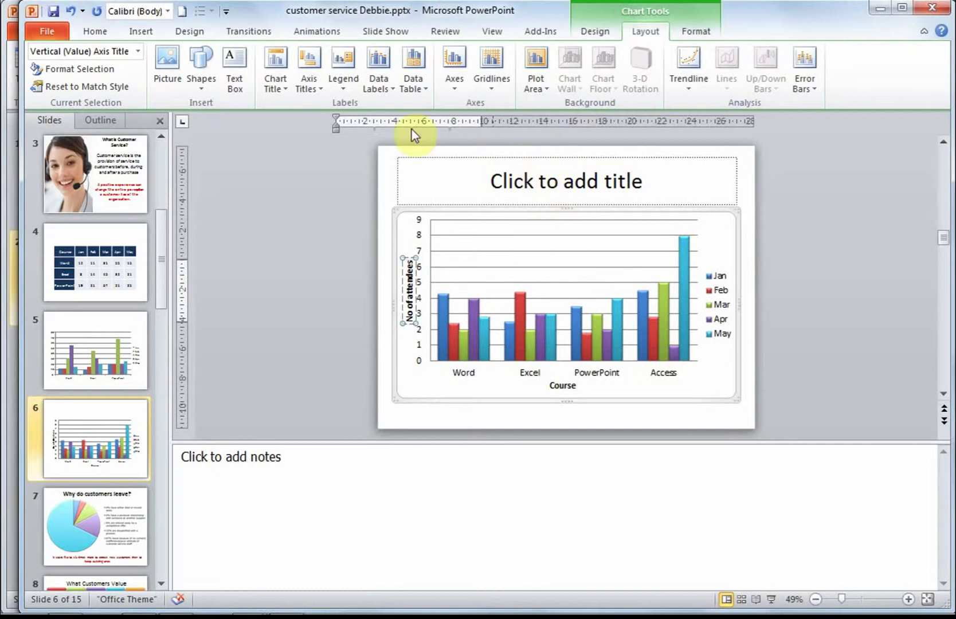
Show the legend at the bottom, and after trying Outside End data labels, set labels to None
click(345, 91)
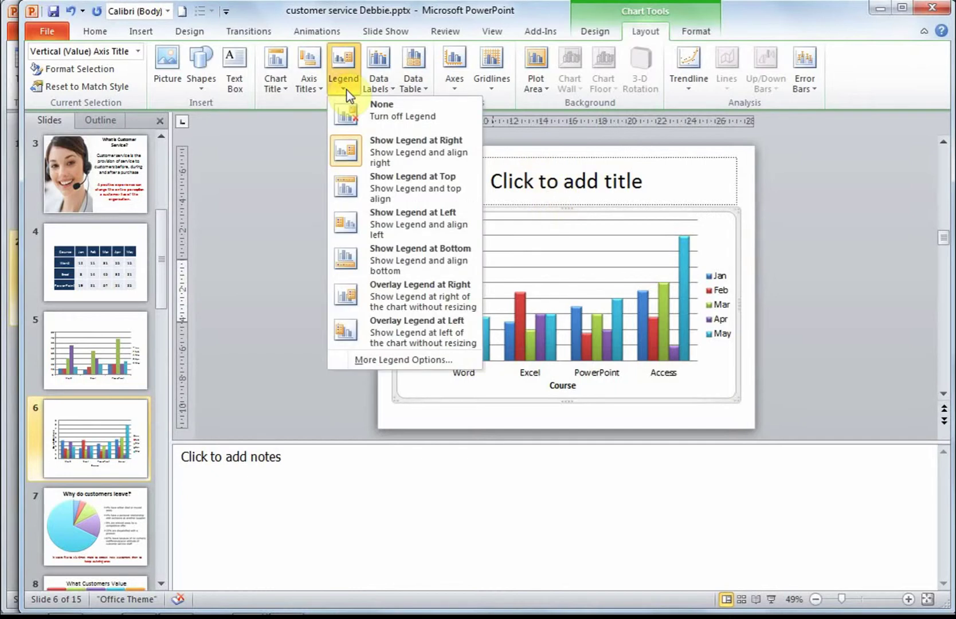
click(373, 265)
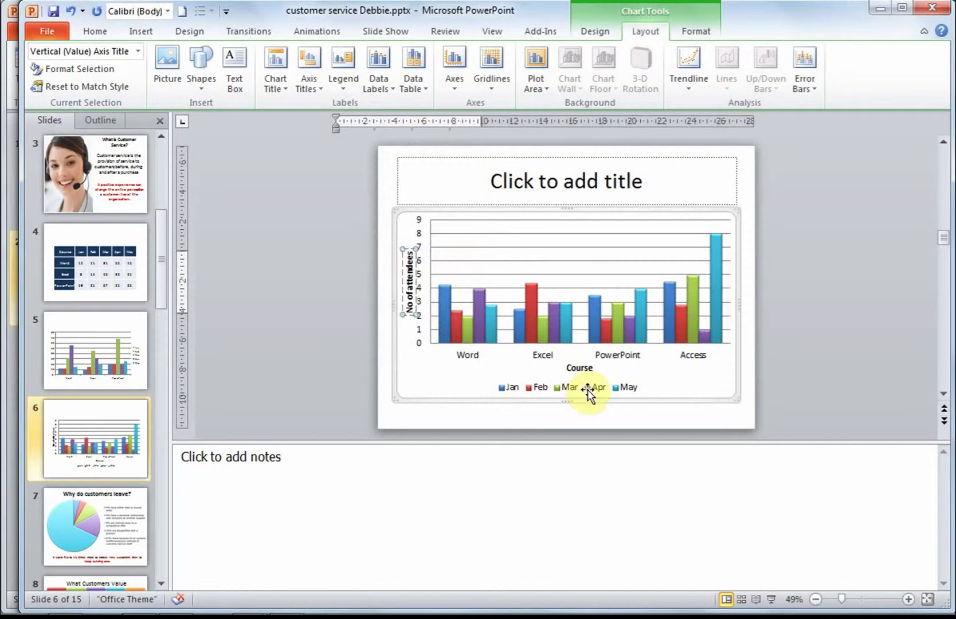
click(386, 91)
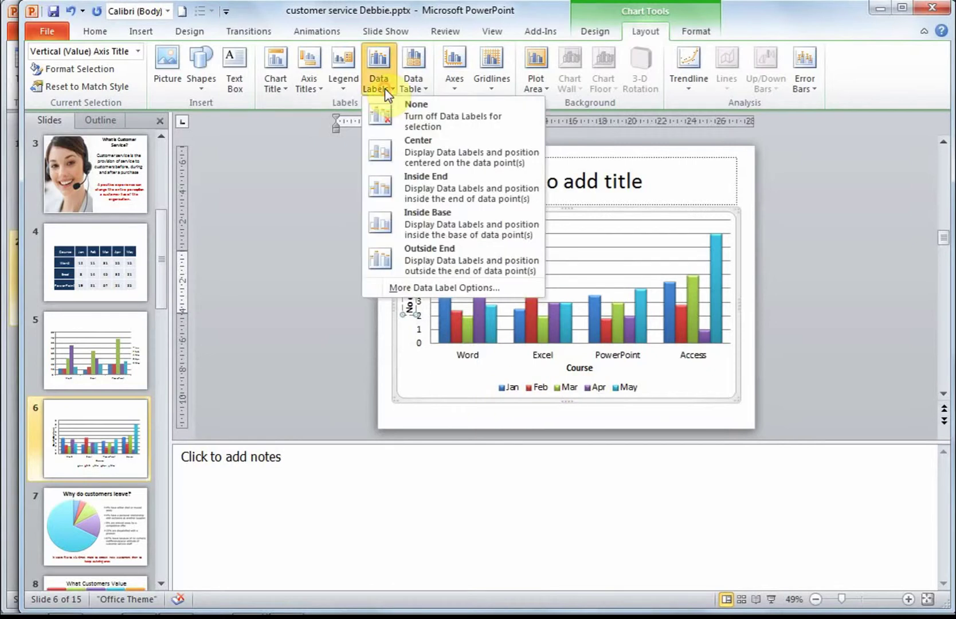
click(411, 258)
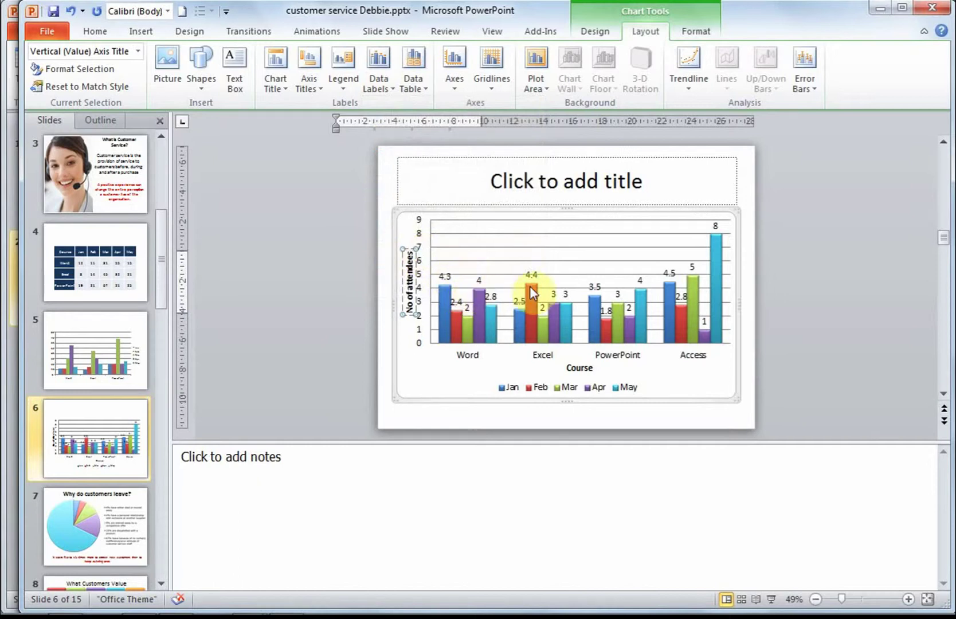
mouse_move(532, 279)
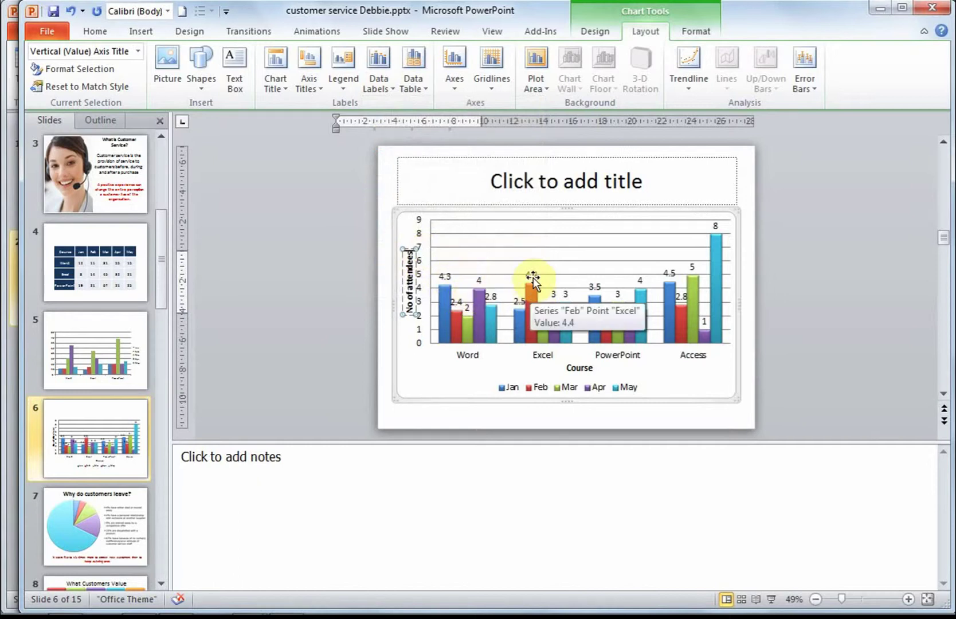
click(390, 90)
click(404, 119)
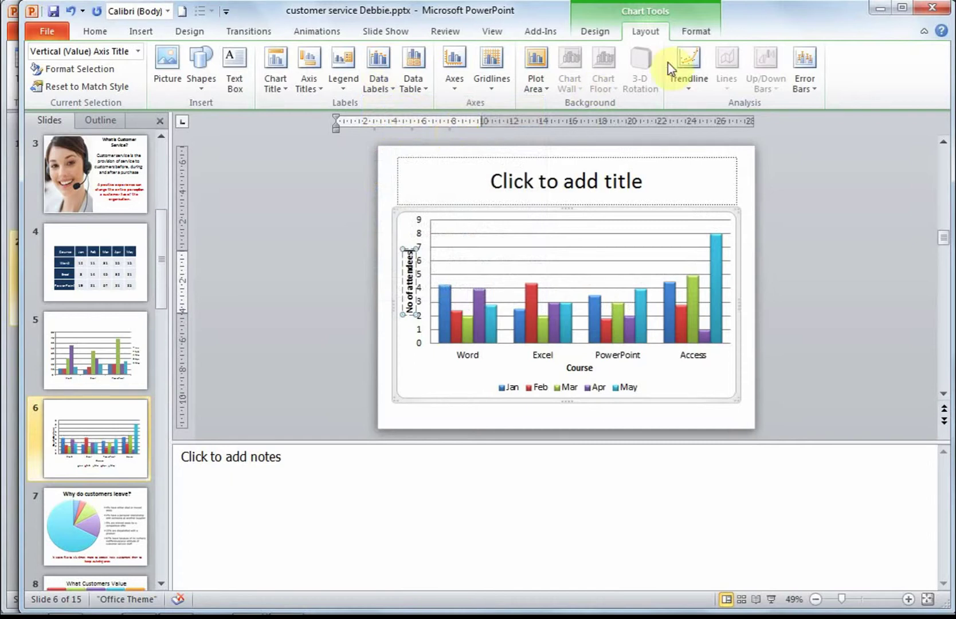
Select all the Jan series bars and bring up the Shape Fill colour choices
click(695, 33)
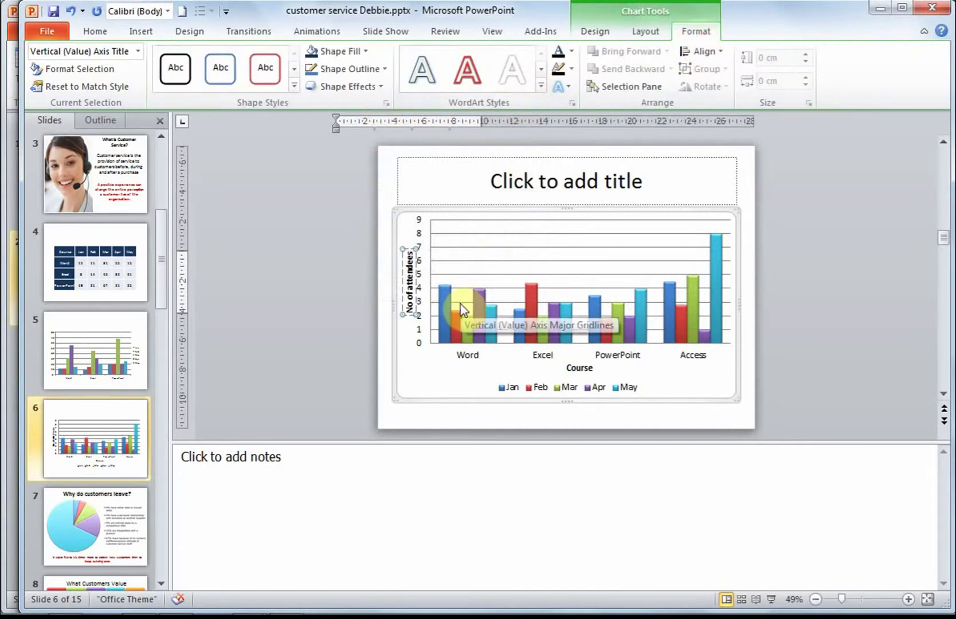
mouse_move(447, 306)
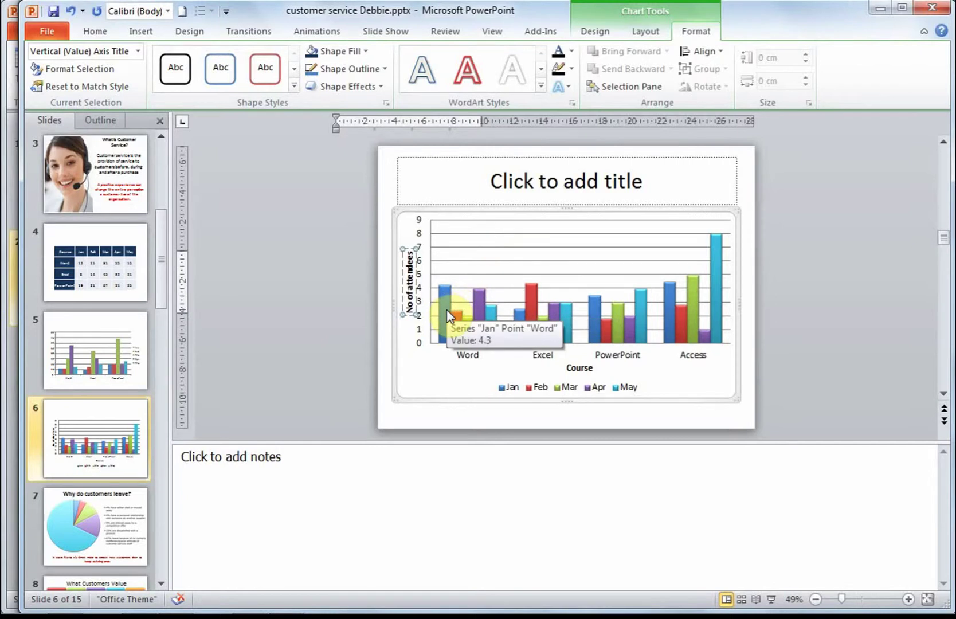
click(447, 309)
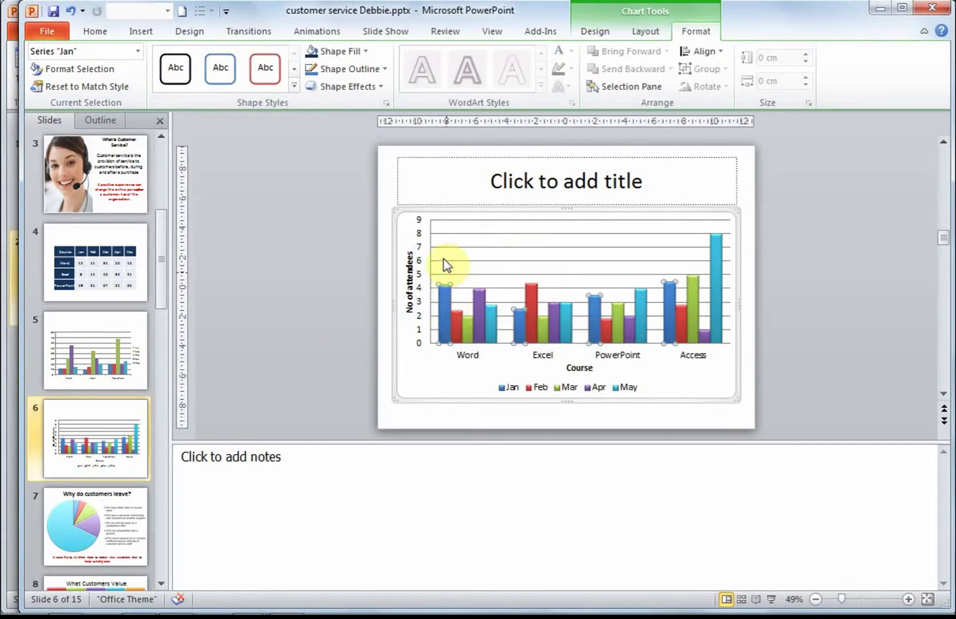
click(365, 52)
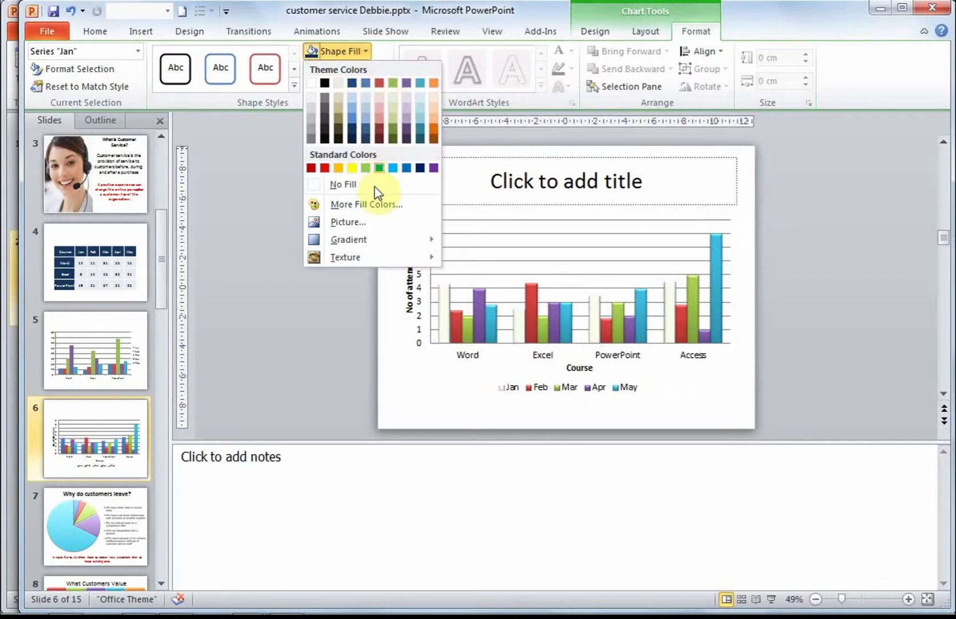
click(351, 168)
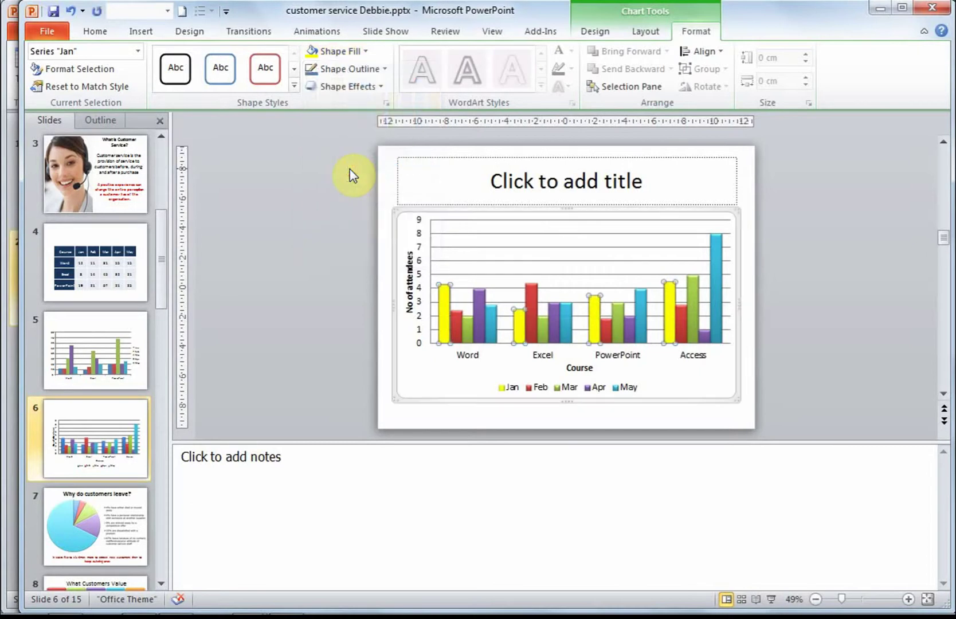